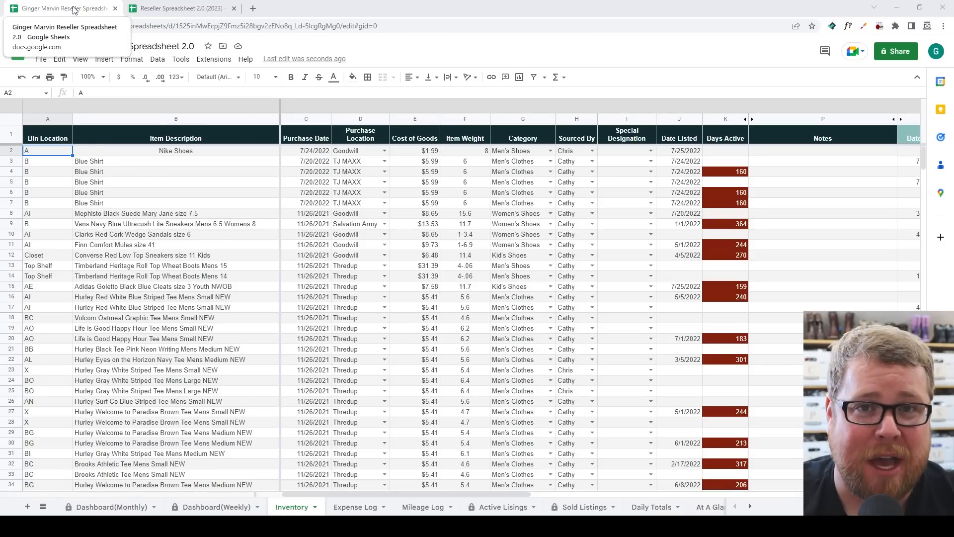
left_click(161, 8)
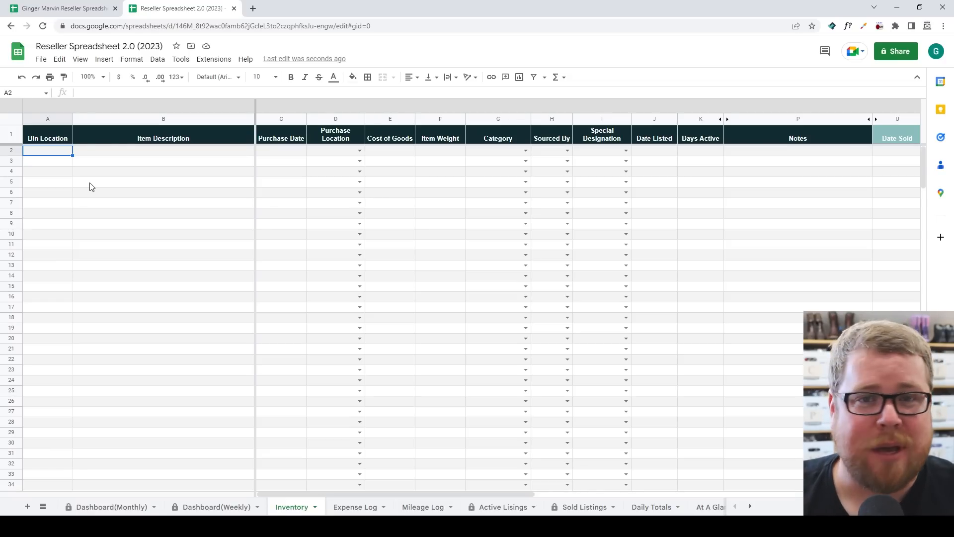
left_click(42, 10)
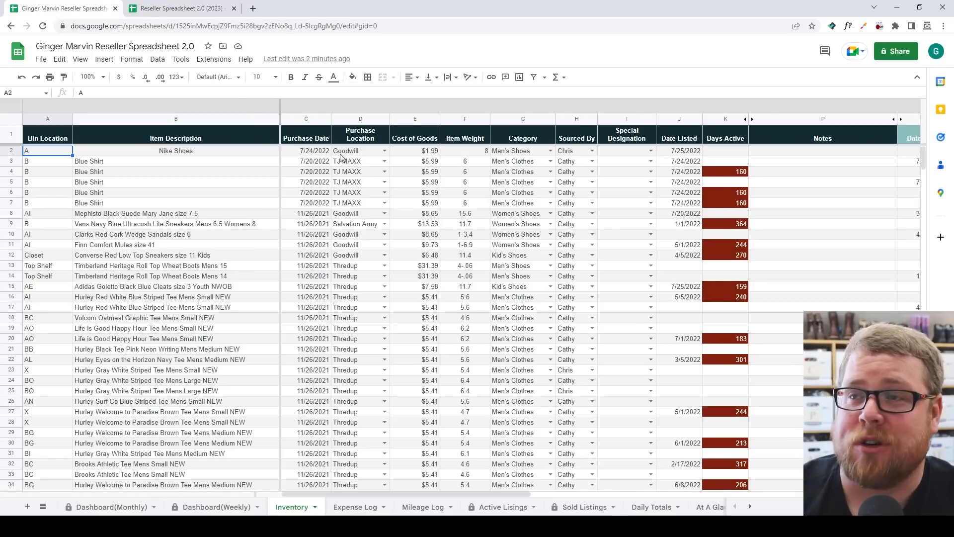
left_click(178, 10)
left_click(73, 4)
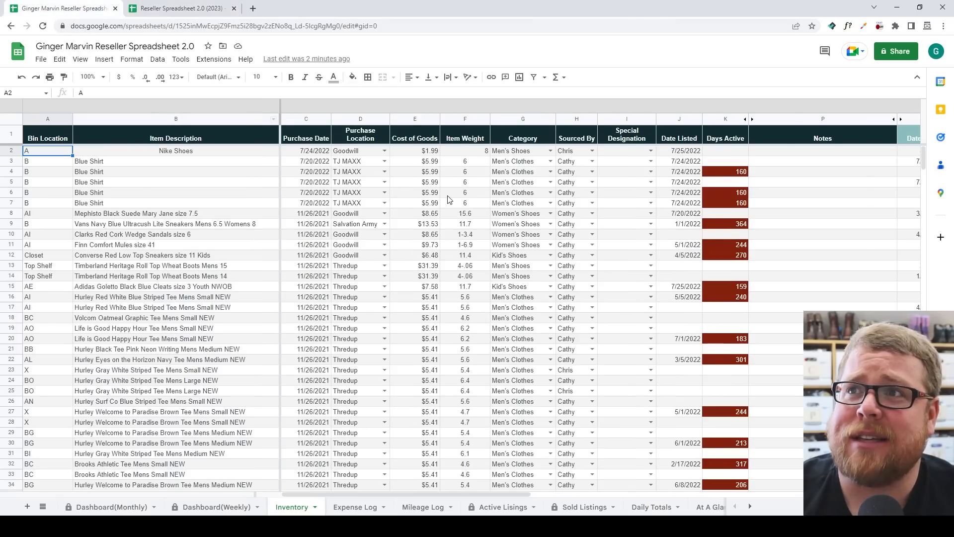
scroll(413, 289, "down", 2)
scroll(414, 288, "up", 2)
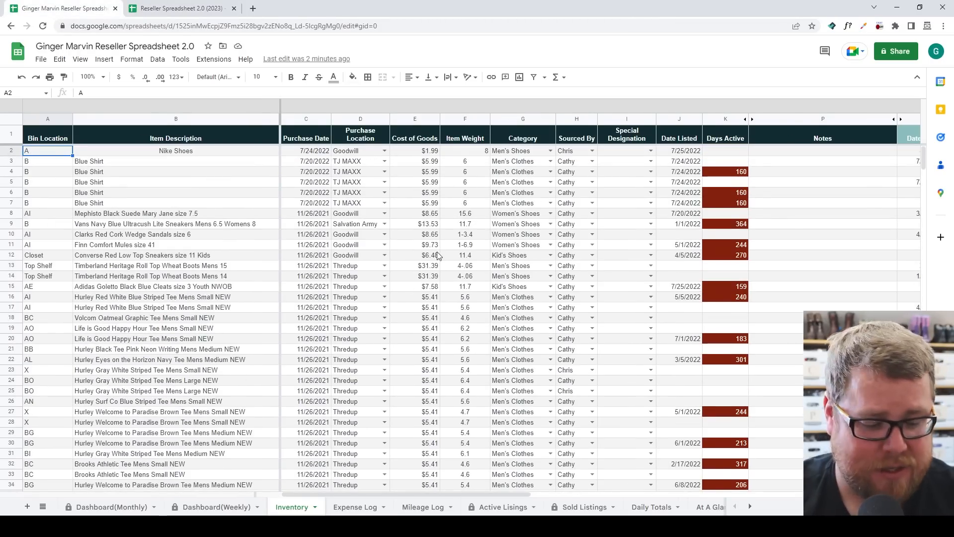
Unhide the spare columns L–O and Q–T on either side of Notes in the filled Inventory sheet.
scroll(481, 239, "right", 5)
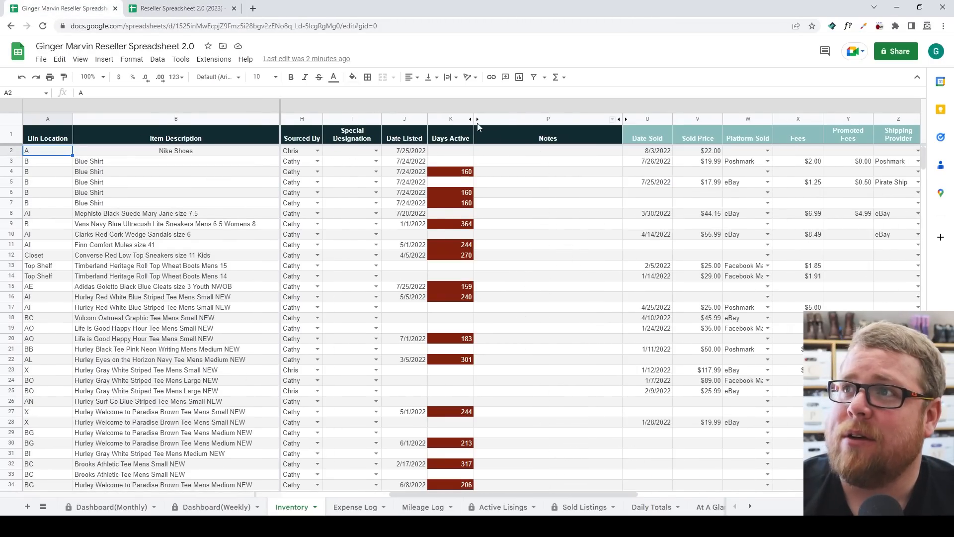
left_click(477, 120)
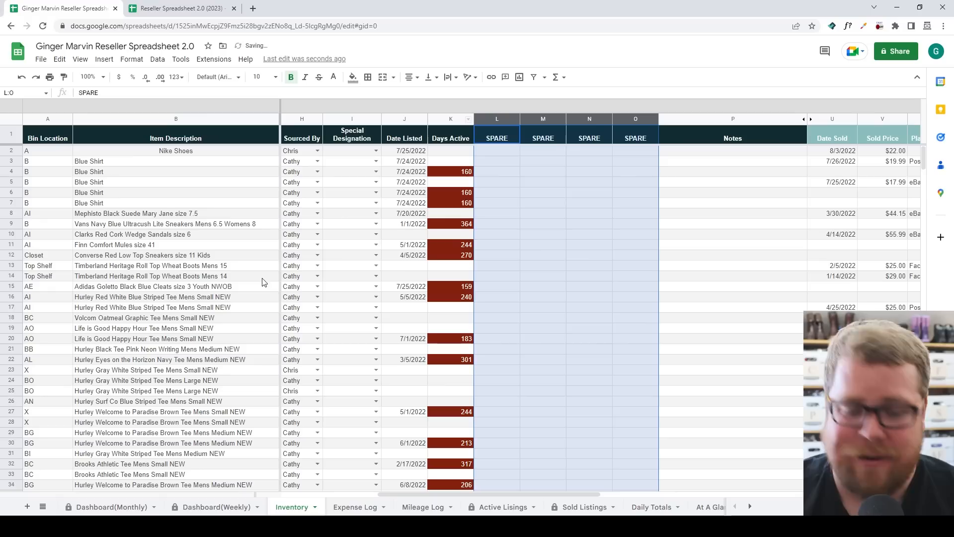
scroll(374, 225, "right", 8)
scroll(433, 132, "left", 3)
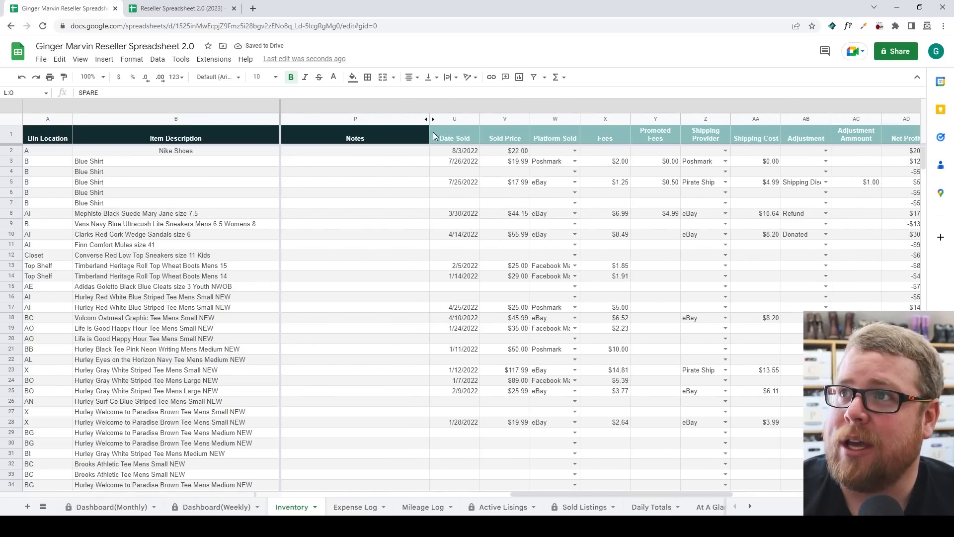
left_click(434, 120)
scroll(469, 267, "left", 3)
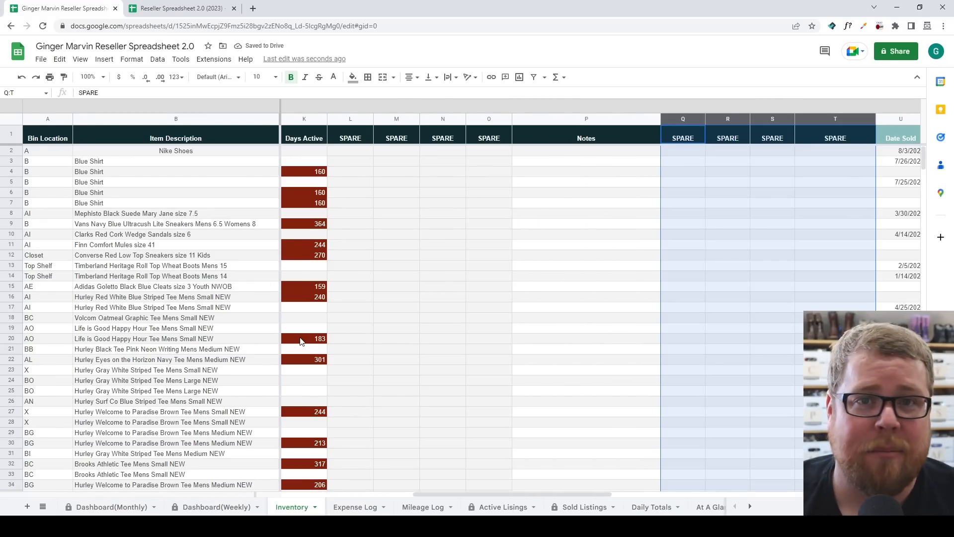
scroll(436, 319, "down", 2)
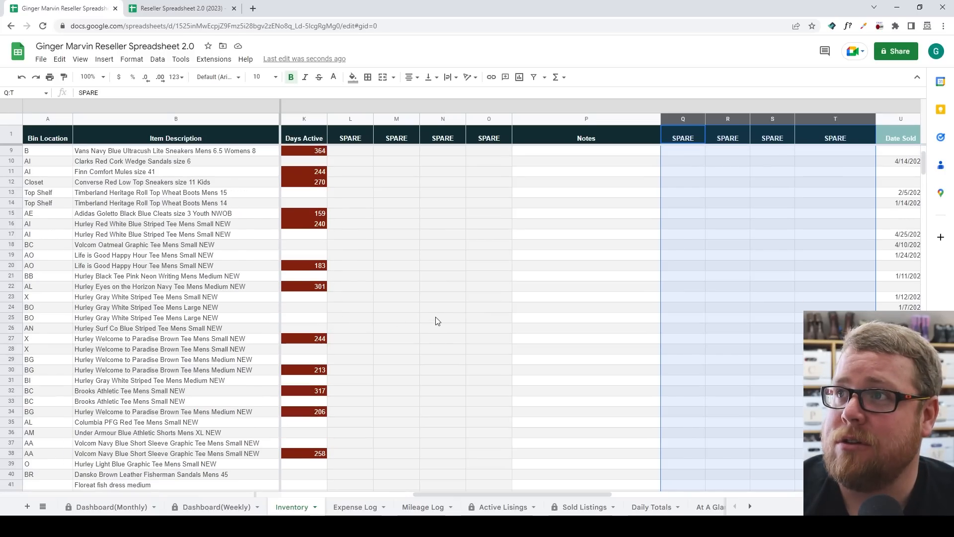
scroll(435, 319, "up", 2)
scroll(435, 313, "right", 5)
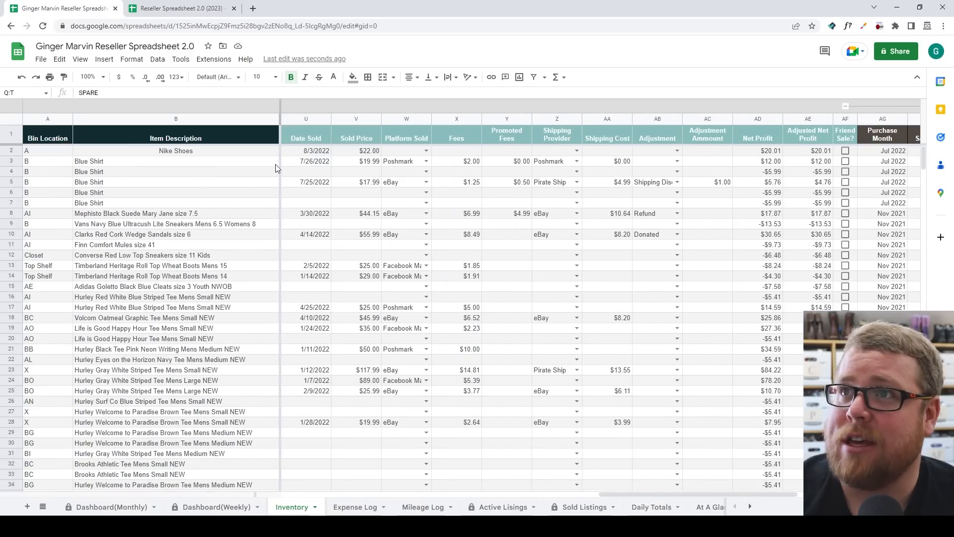
Switch to the blank 2023 reseller spreadsheet and unhide spare columns L–O and Q–T in its Inventory sheet.
left_click(166, 6)
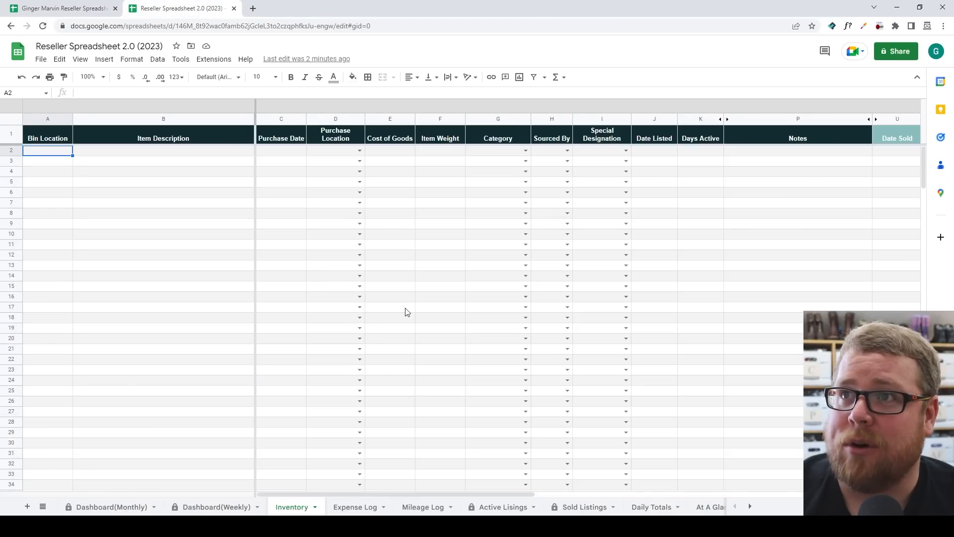
scroll(411, 315, "right", 5)
scroll(405, 319, "left", 2)
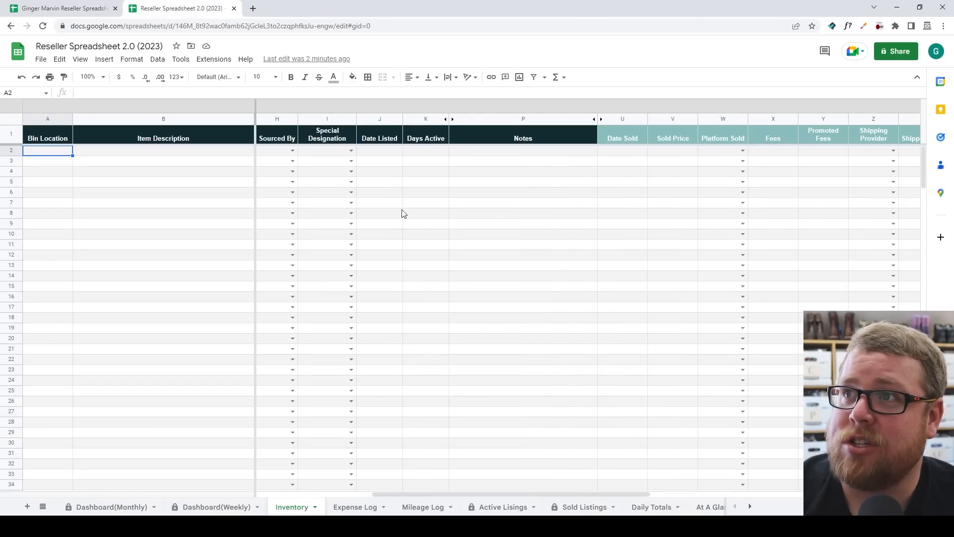
left_click(452, 120)
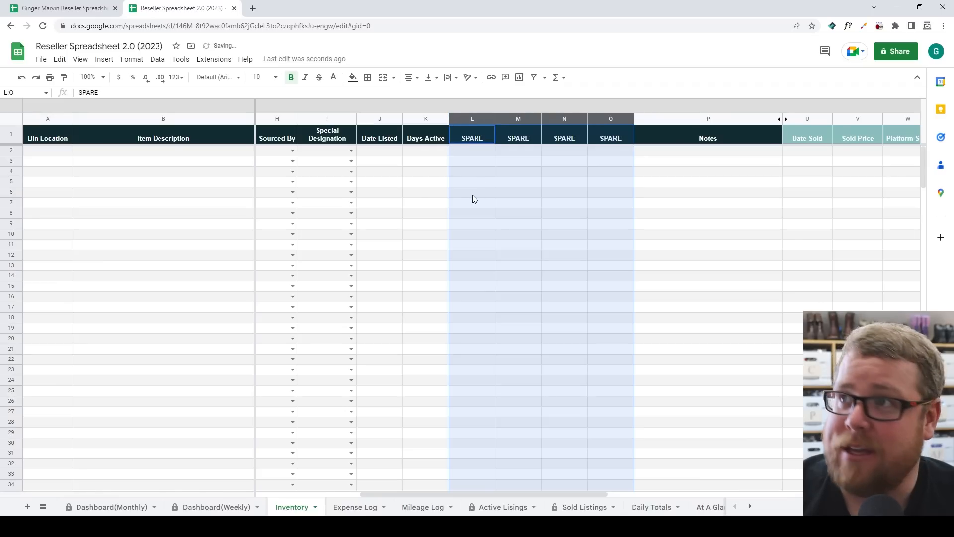
scroll(472, 199, "right", 5)
left_click(546, 119)
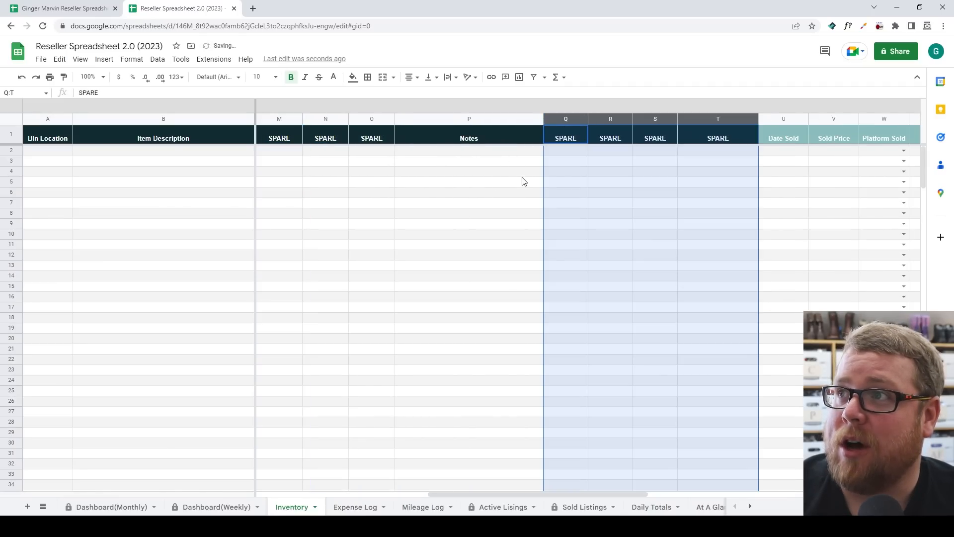
scroll(436, 222, "right", 6)
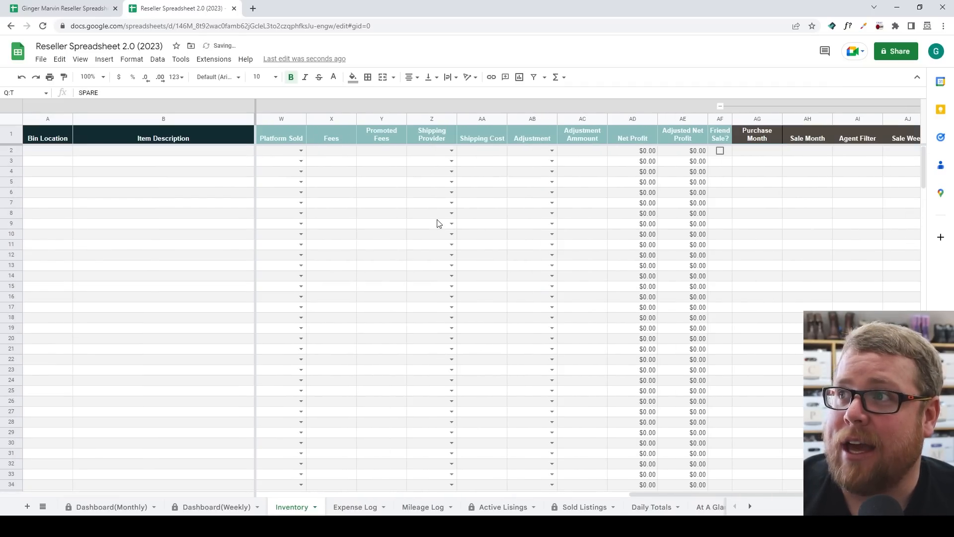
scroll(447, 234, "left", 12)
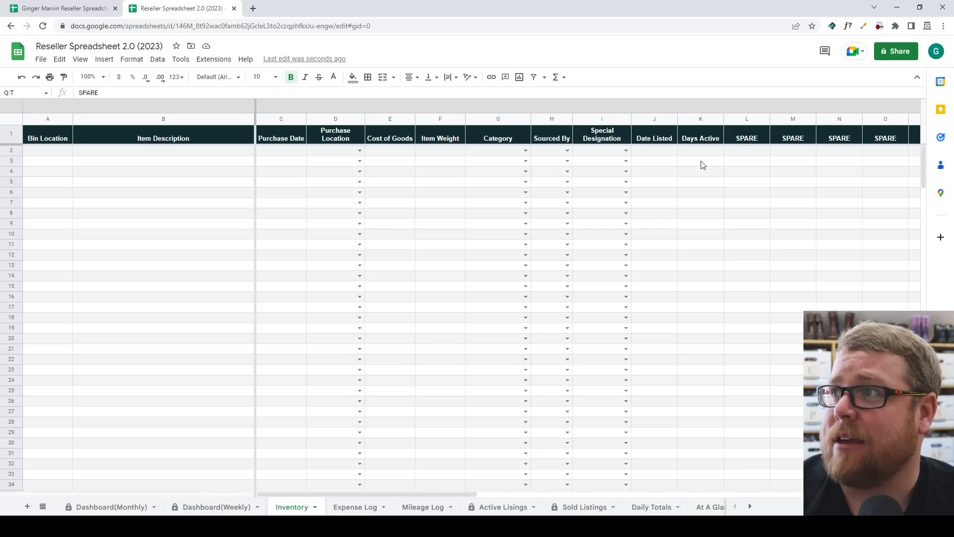
scroll(481, 277, "right", 3)
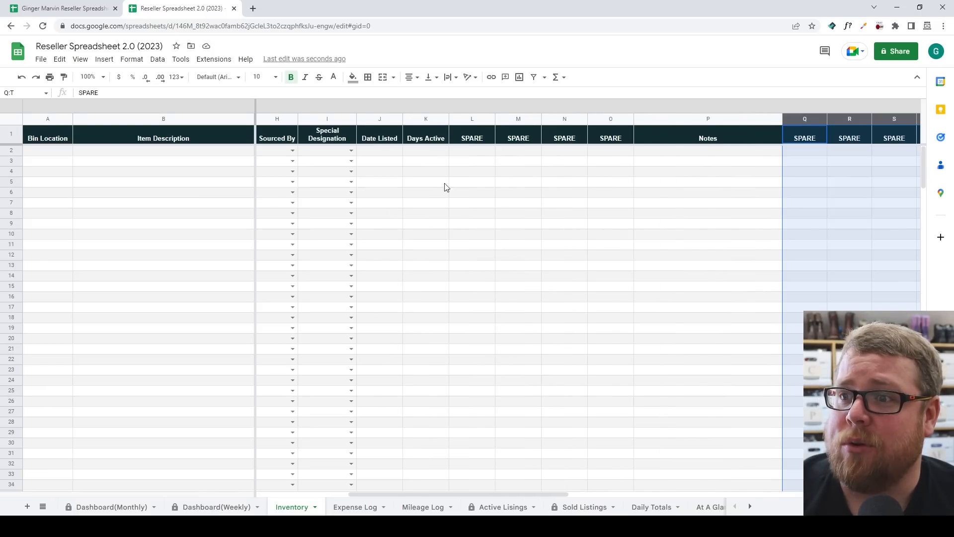
Compare the spare and Notes columns of the filled Inventory sheet with those in the blank 2023 spreadsheet.
left_click(64, 8)
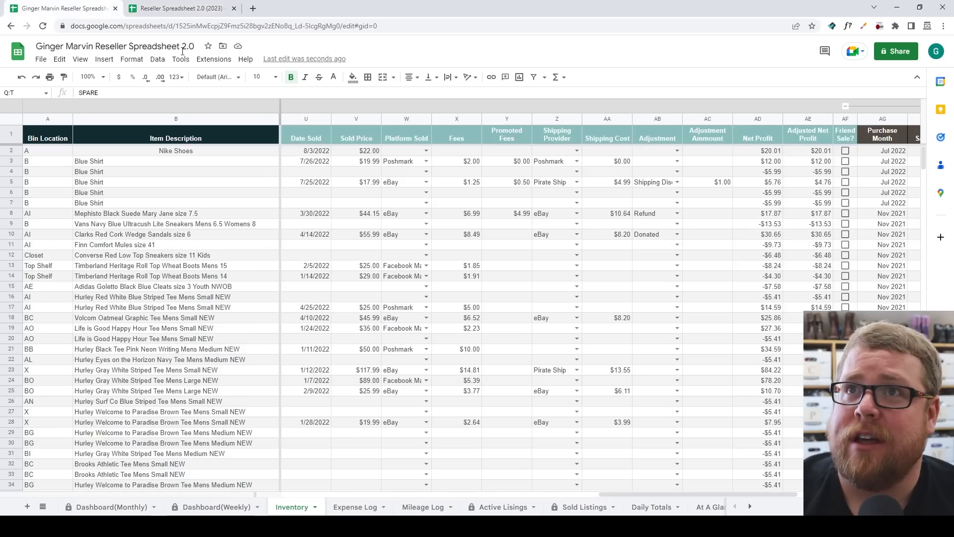
scroll(401, 319, "left", 5)
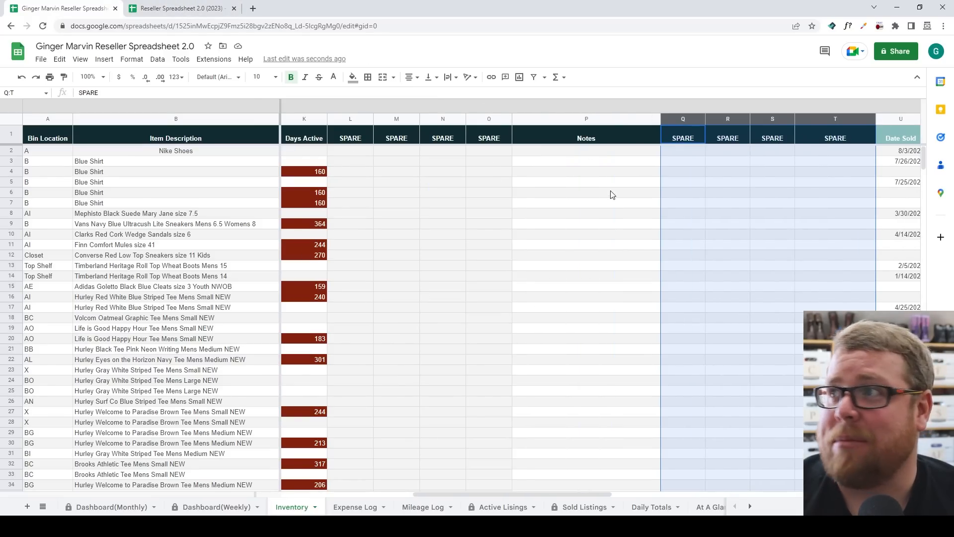
left_click(171, 7)
left_click(75, 8)
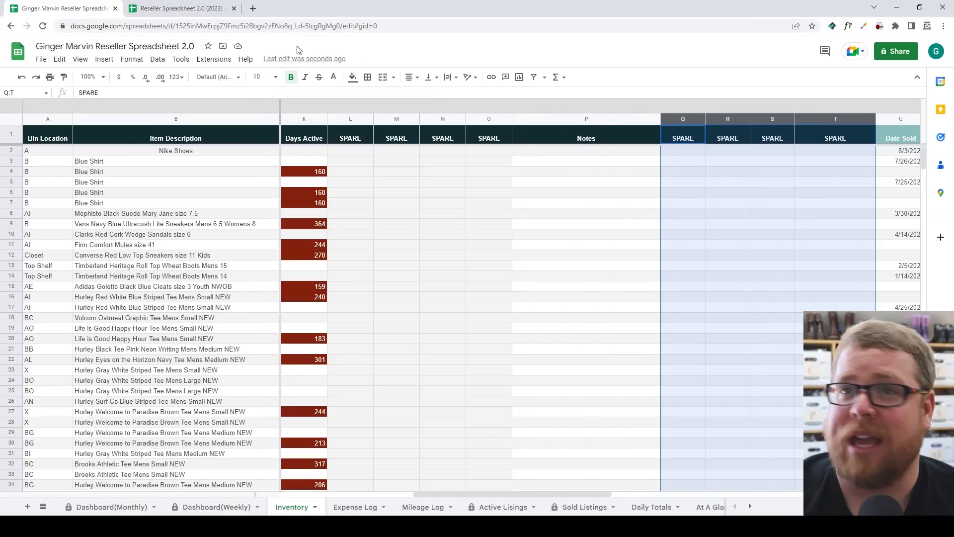
left_click(146, 7)
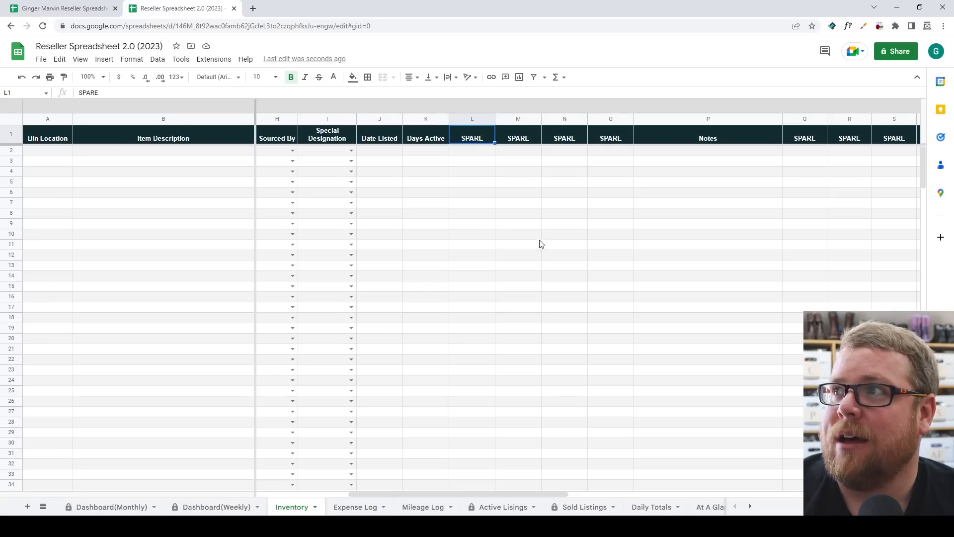
scroll(493, 230, "right", 2)
left_click(589, 139)
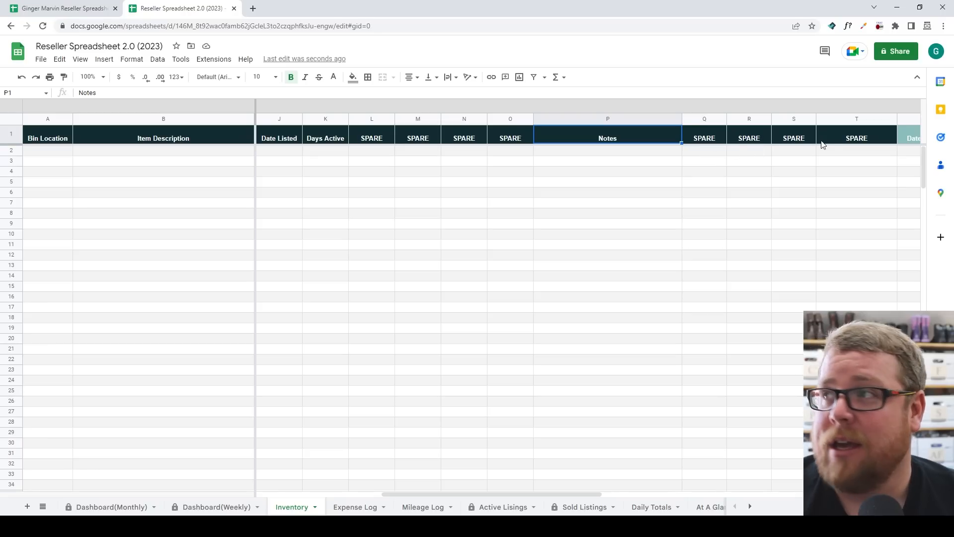
Widen the first spare column, L, slightly in the 2023 spreadsheet's Inventory sheet.
left_click(419, 118)
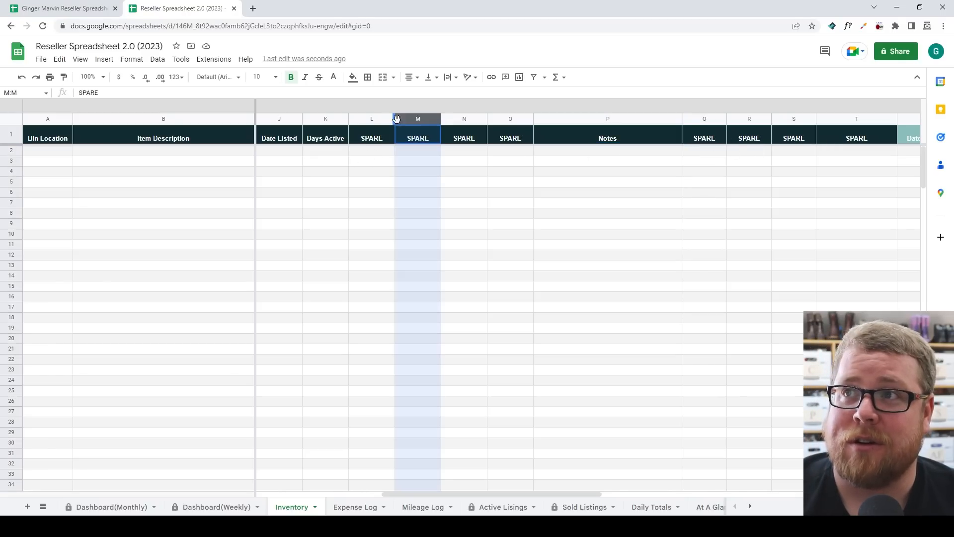
left_click(397, 119)
mouse_move(395, 119)
left_mouse_down()
mouse_move(443, 120)
mouse_move(410, 119)
left_mouse_up()
left_click(530, 192)
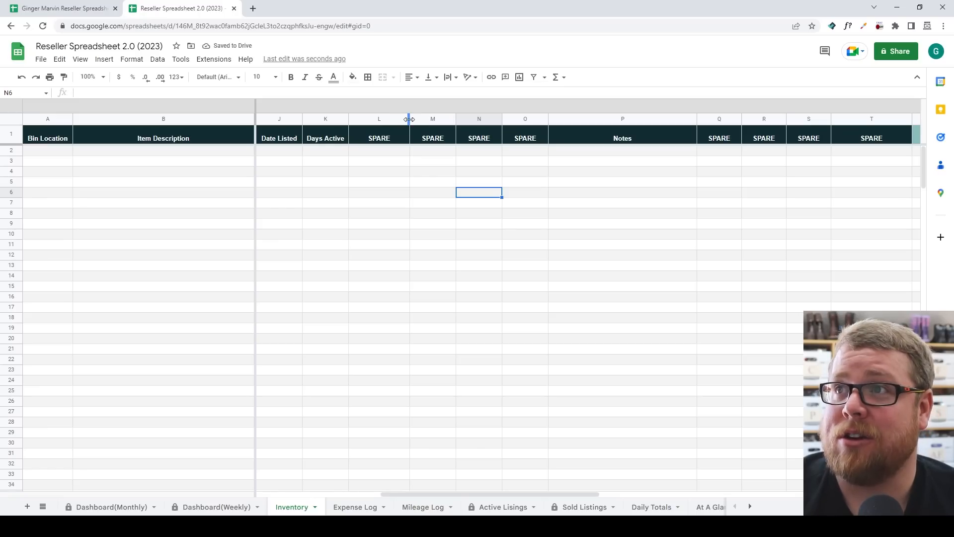
left_click_drag(409, 119, 403, 119)
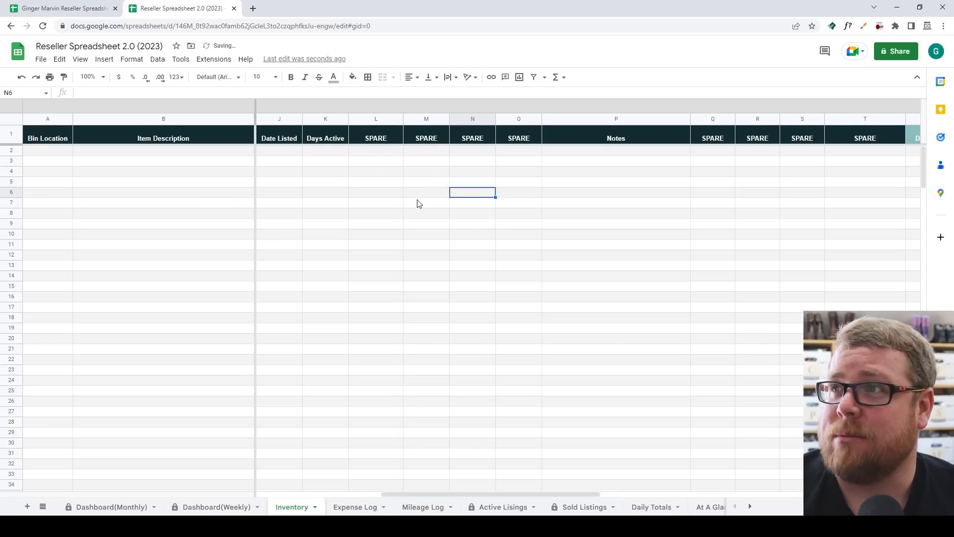
Switch back to the filled spreadsheet and delete the empty rows 159–450 below the last Inventory item.
left_click_drag(431, 494, 301, 478)
left_click(65, 9)
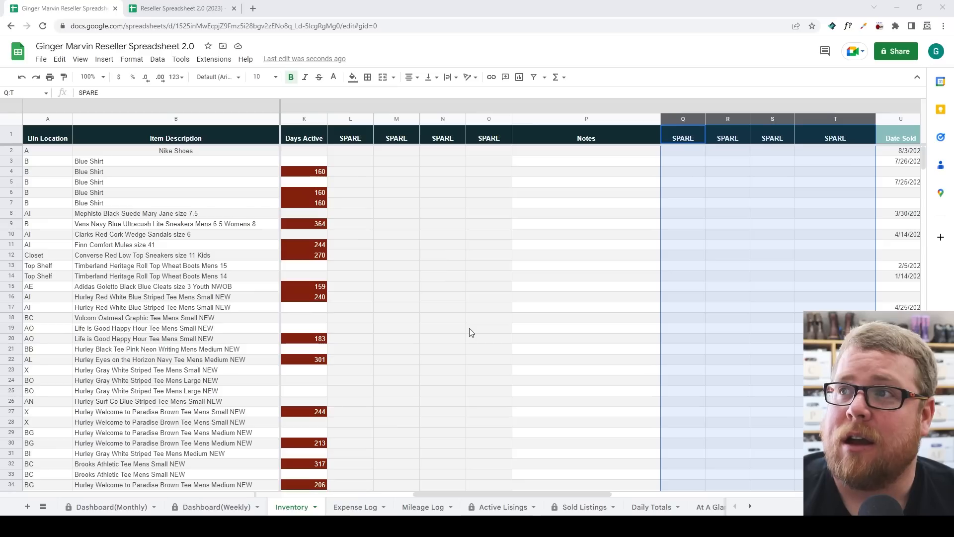
left_click_drag(421, 494, 276, 495)
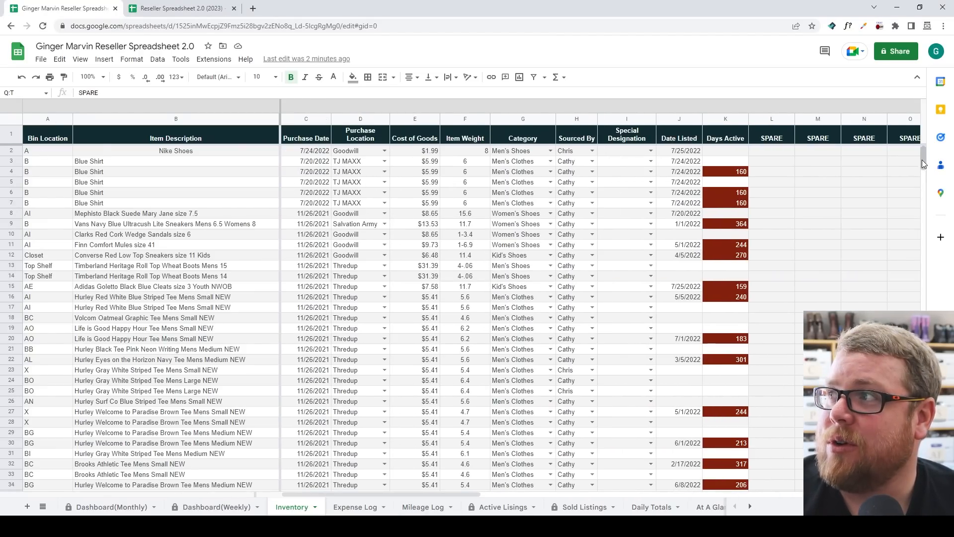
left_click_drag(922, 159, 924, 472)
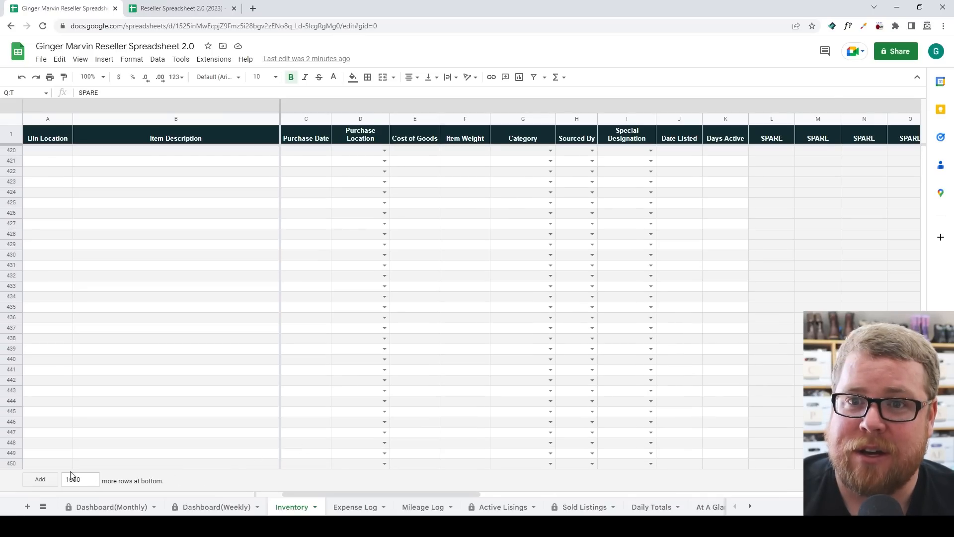
left_click(11, 463)
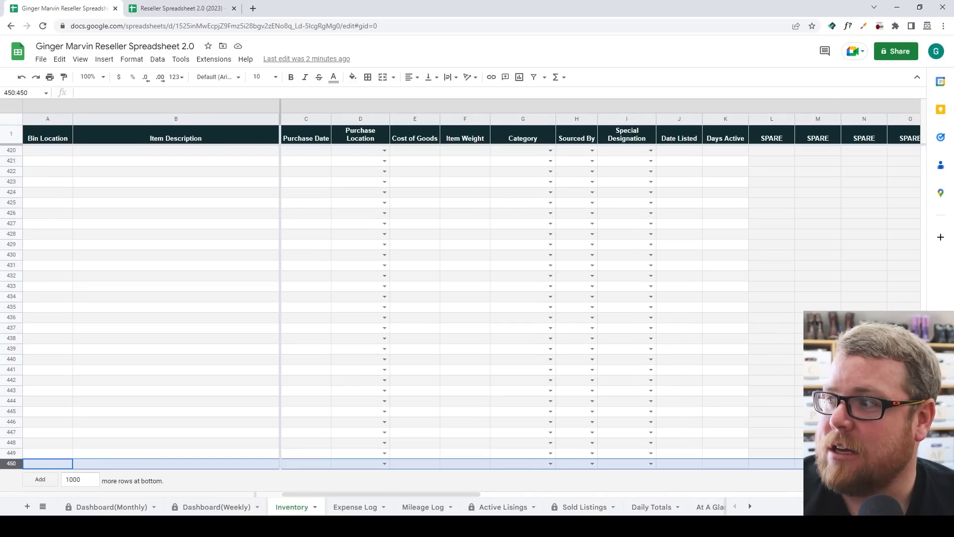
left_click_drag(924, 477, 923, 257)
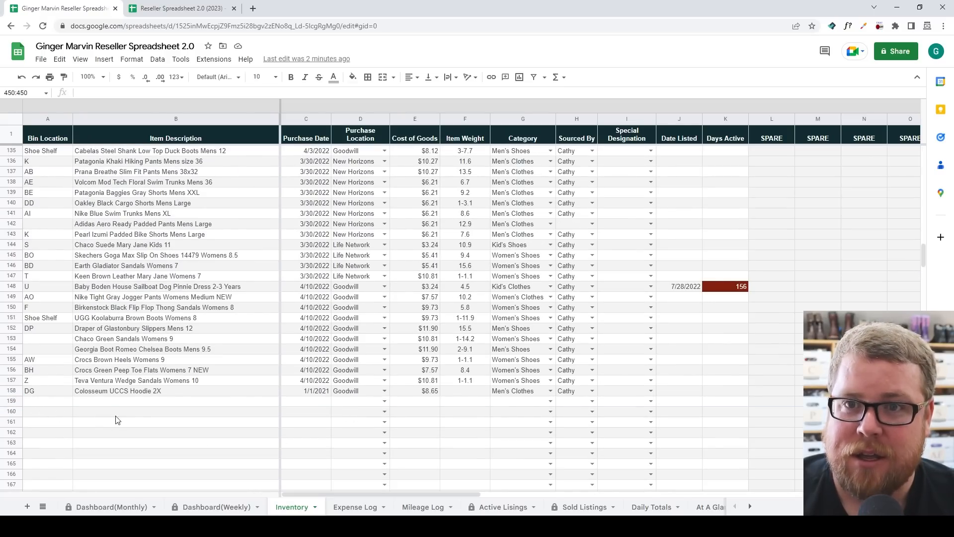
left_click(49, 400, "shift")
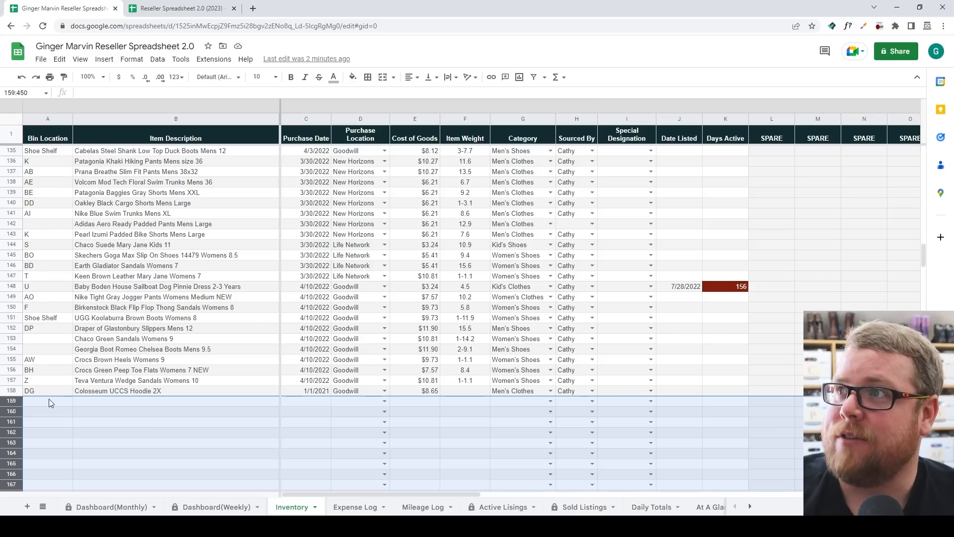
right_click(15, 400)
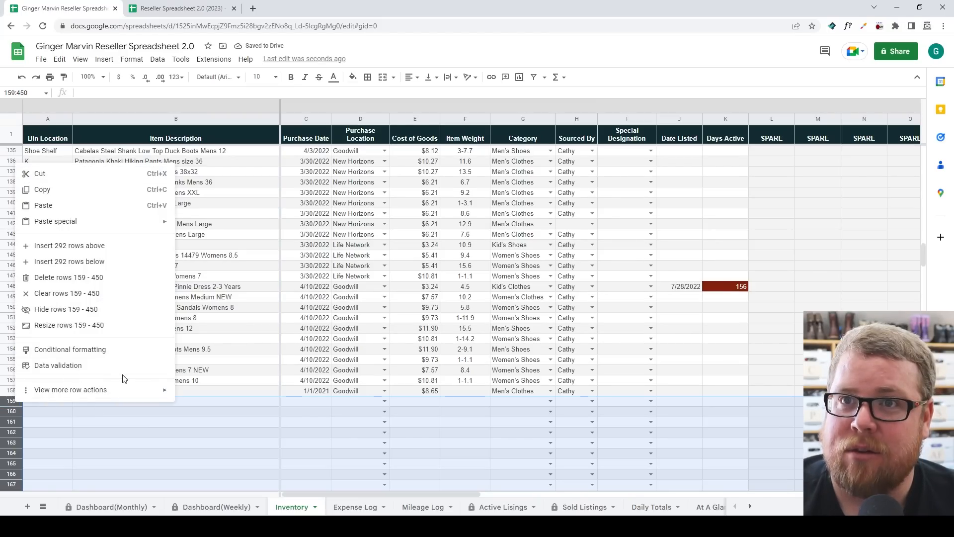
left_click(92, 279)
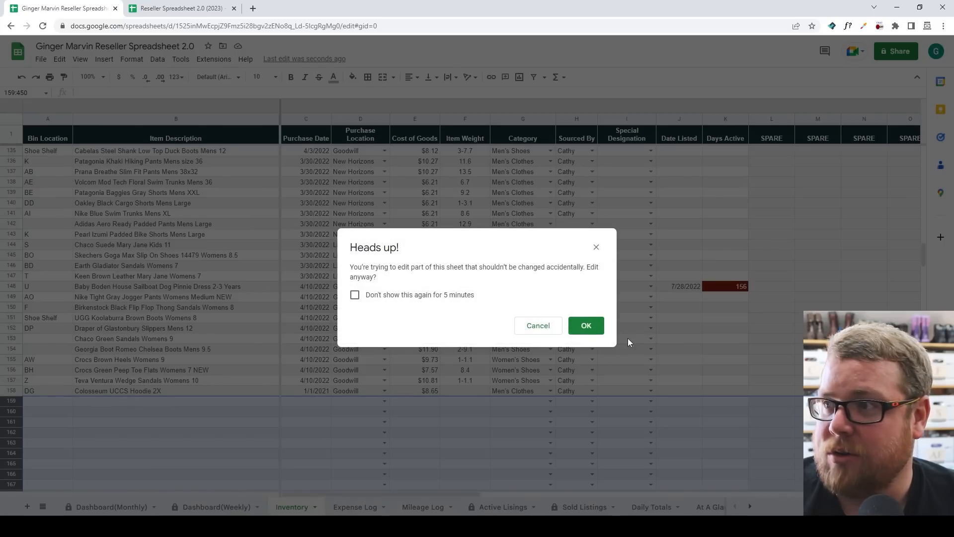
left_click(586, 326)
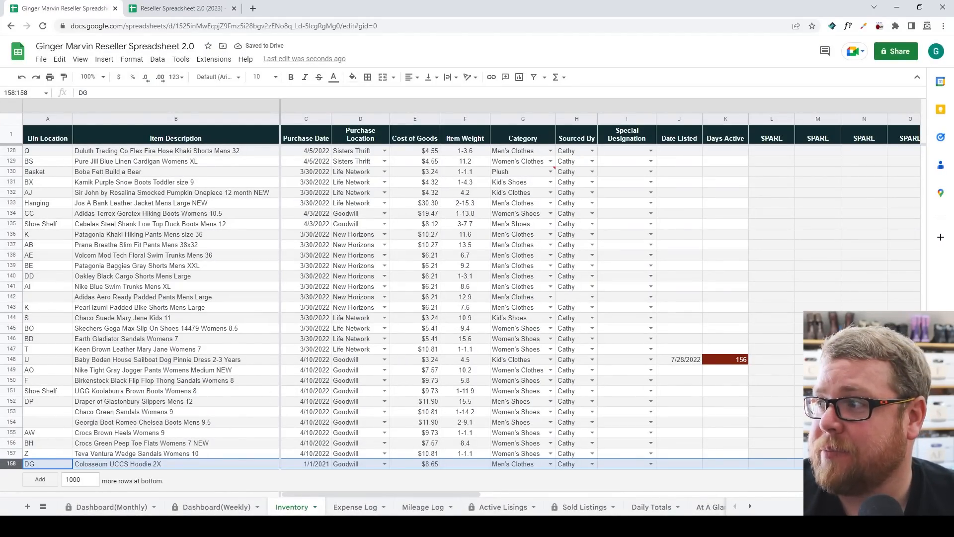
scroll(497, 298, "up", 20)
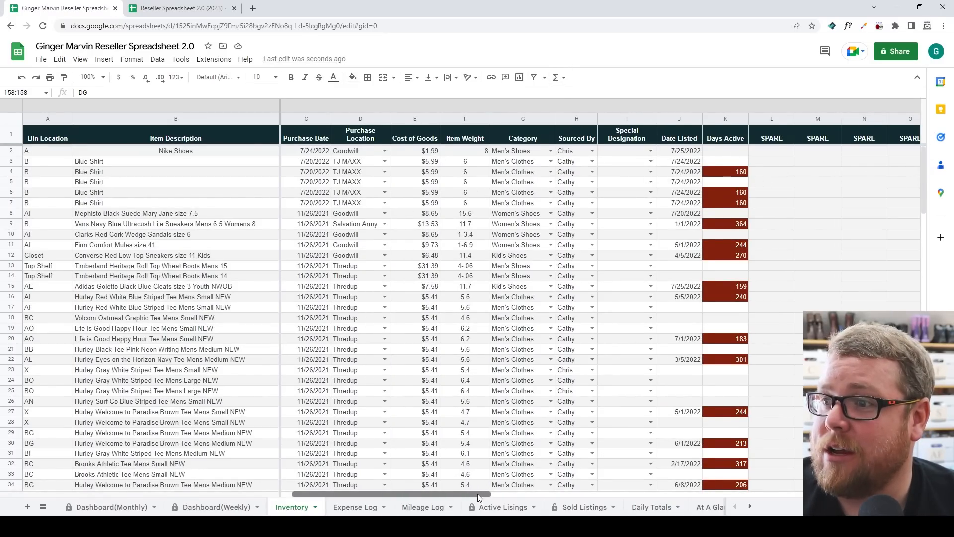
Apply the Available Inventory filter view to the filled spreadsheet's Inventory sheet.
left_click_drag(478, 493, 695, 494)
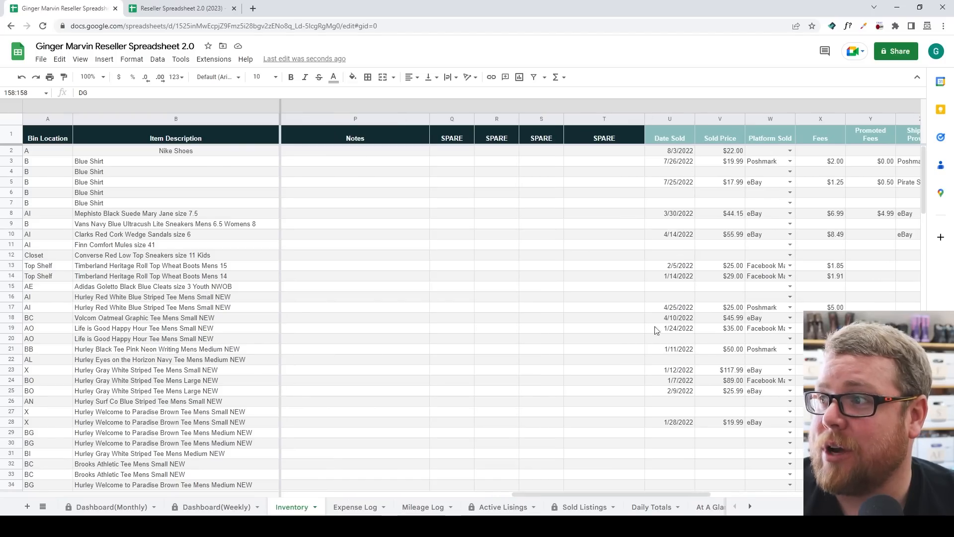
left_click_drag(924, 172, 928, 149)
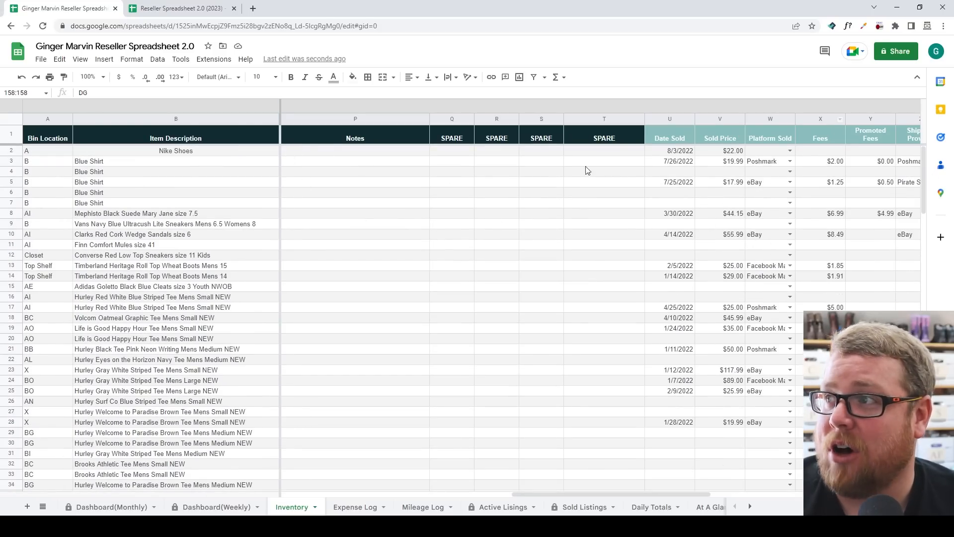
left_click(545, 81)
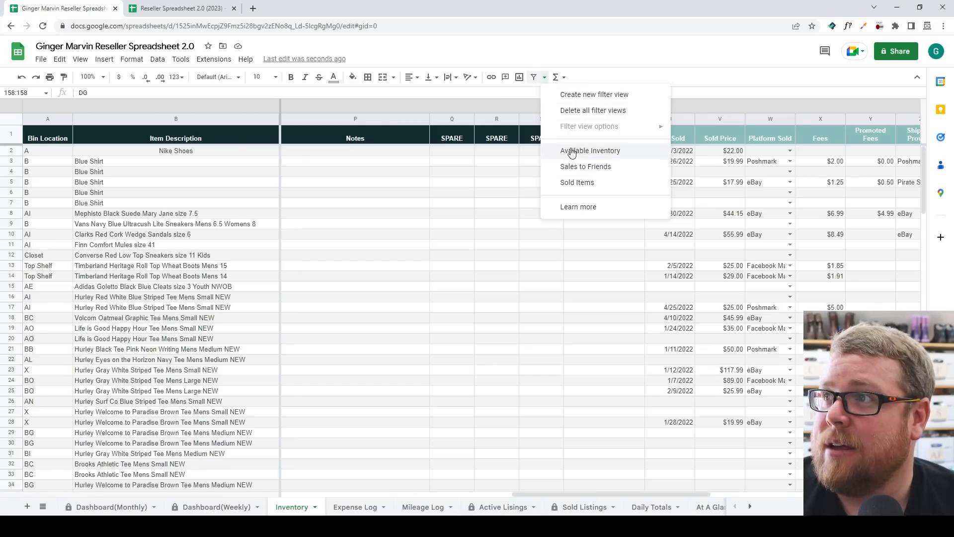
left_click(590, 151)
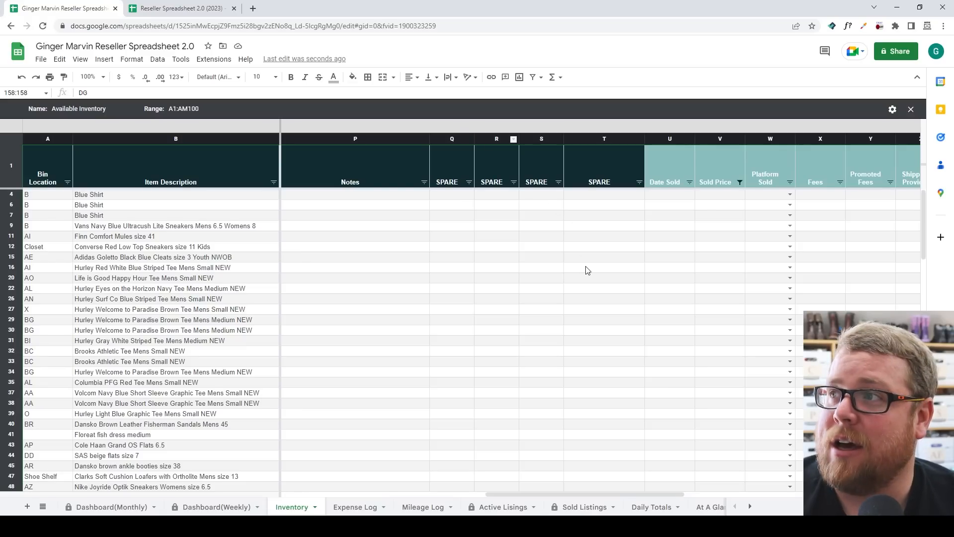
Examine the sale columns around row 100 to check whether the Available Inventory filter view covers every Inventory row.
left_click_drag(533, 494, 498, 494)
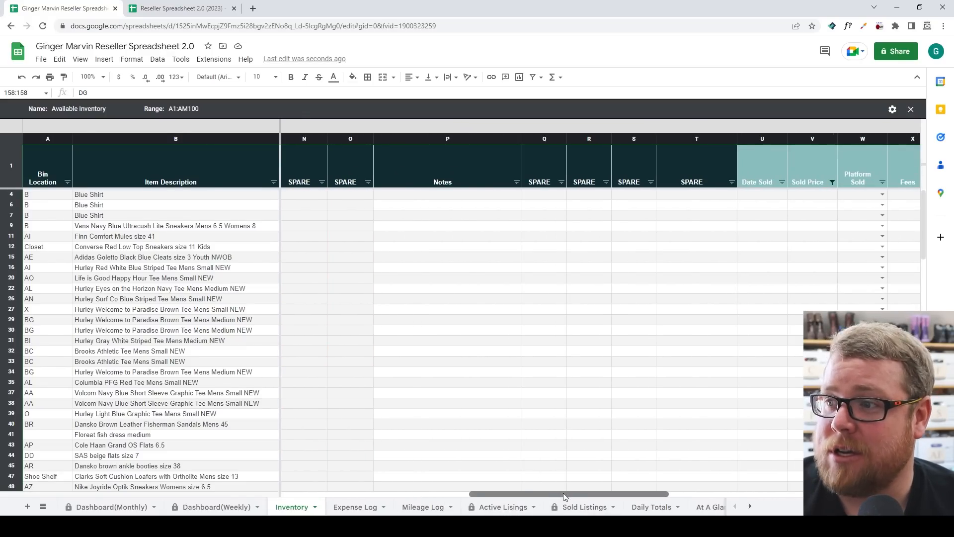
left_click_drag(562, 492, 669, 468)
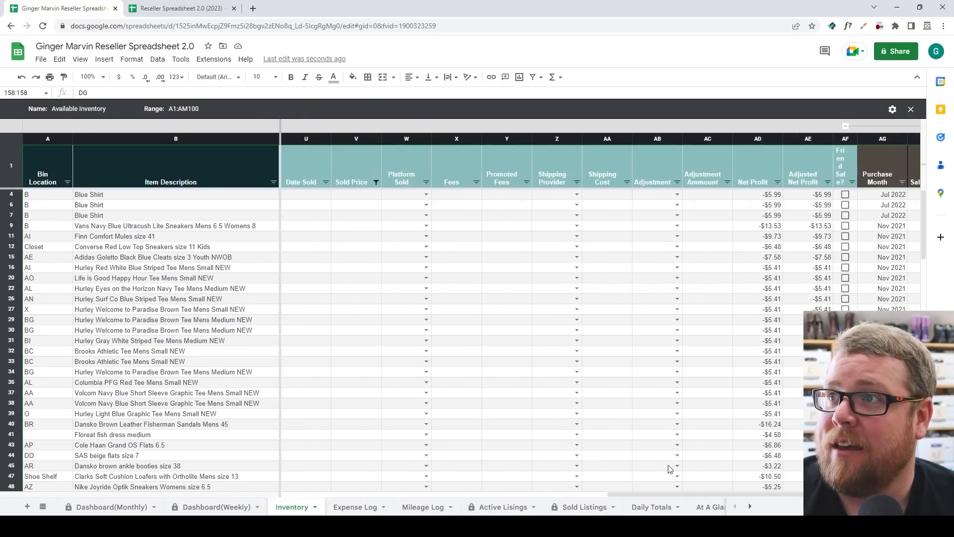
left_click(350, 196)
scroll(576, 487, "left", 3)
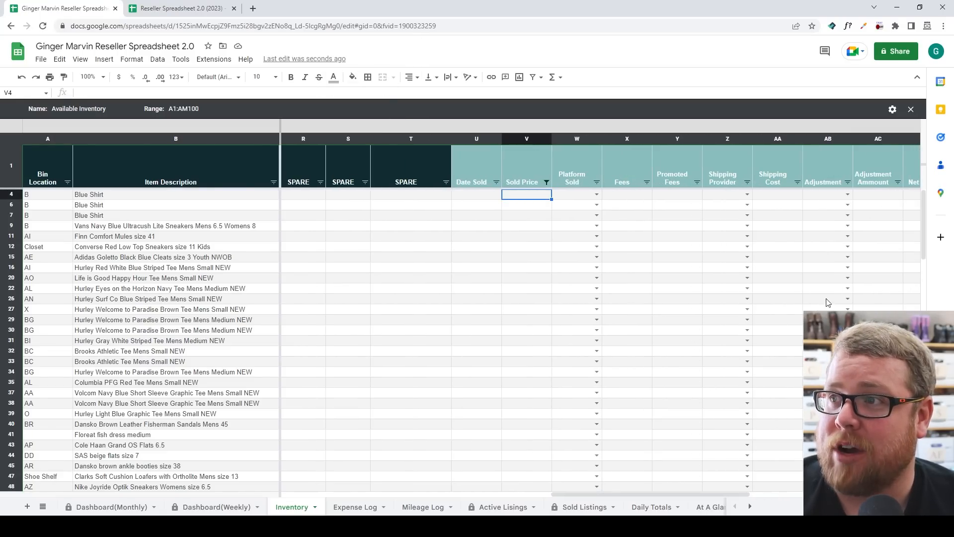
left_click_drag(923, 213, 932, 343)
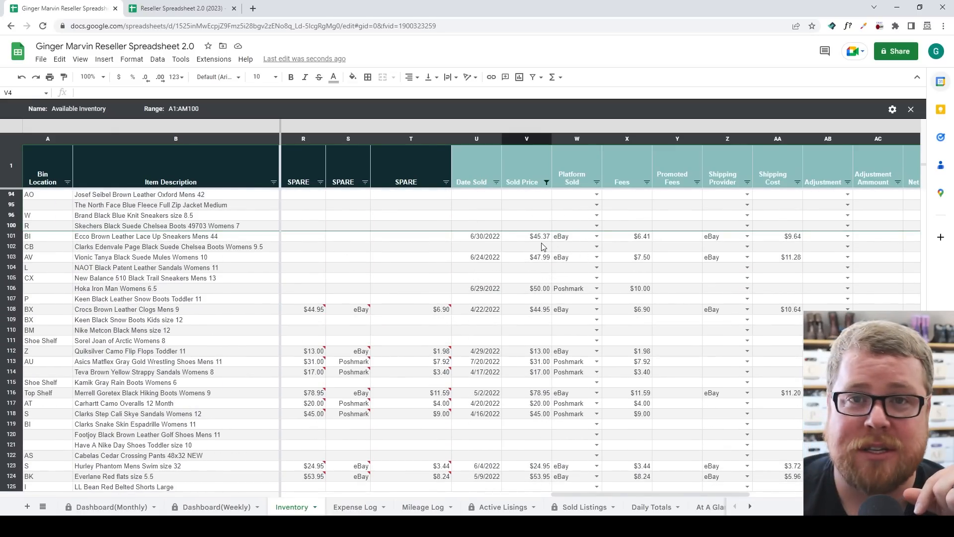
scroll(902, 215, "up", 15)
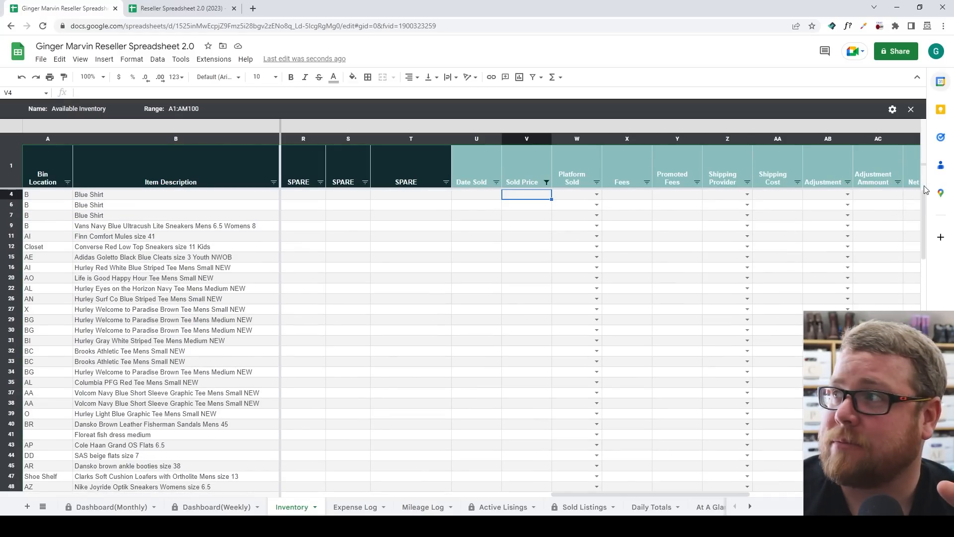
left_click_drag(923, 218, 923, 330)
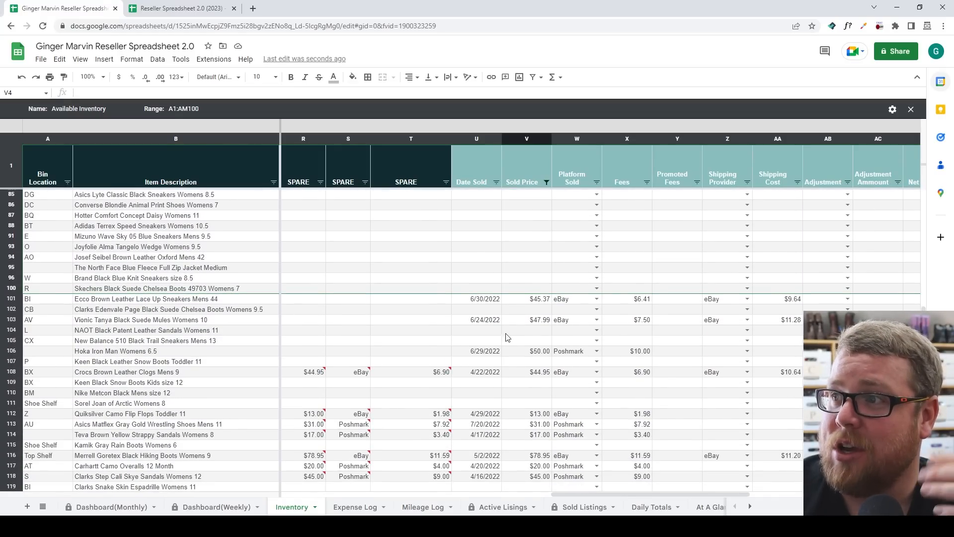
scroll(336, 236, "down", 5)
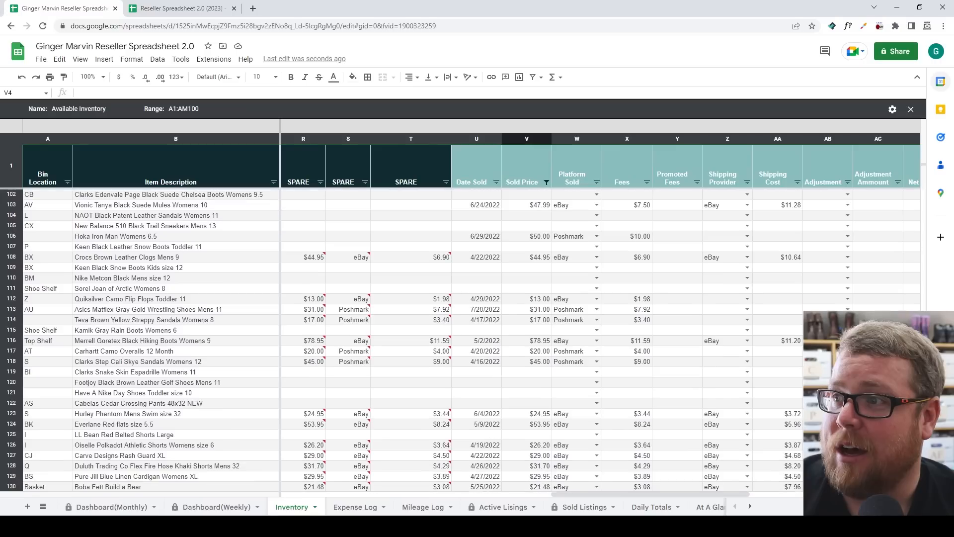
scroll(336, 236, "up", 4)
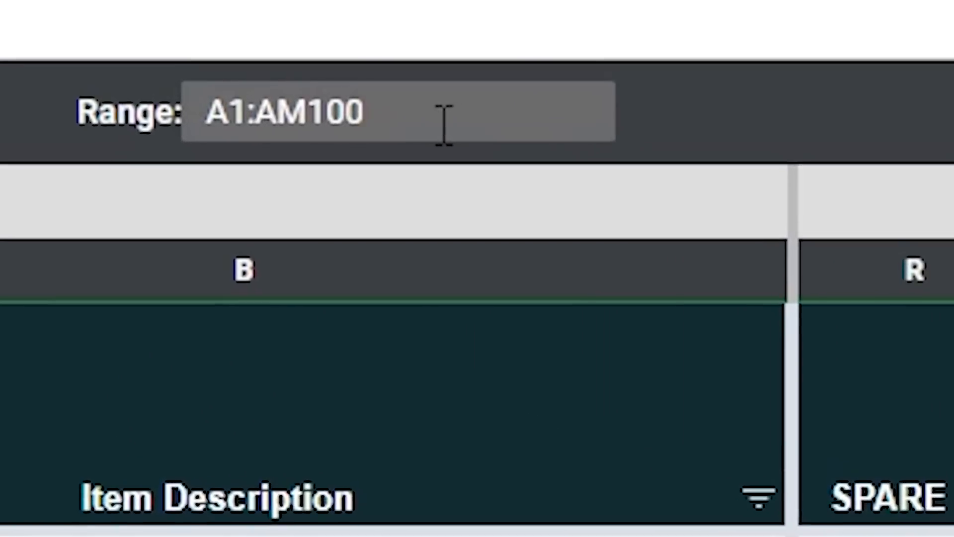
Change the Available Inventory filter view's range to A1:AM without an end row, accepting the edit of the protected area.
left_click(526, 114)
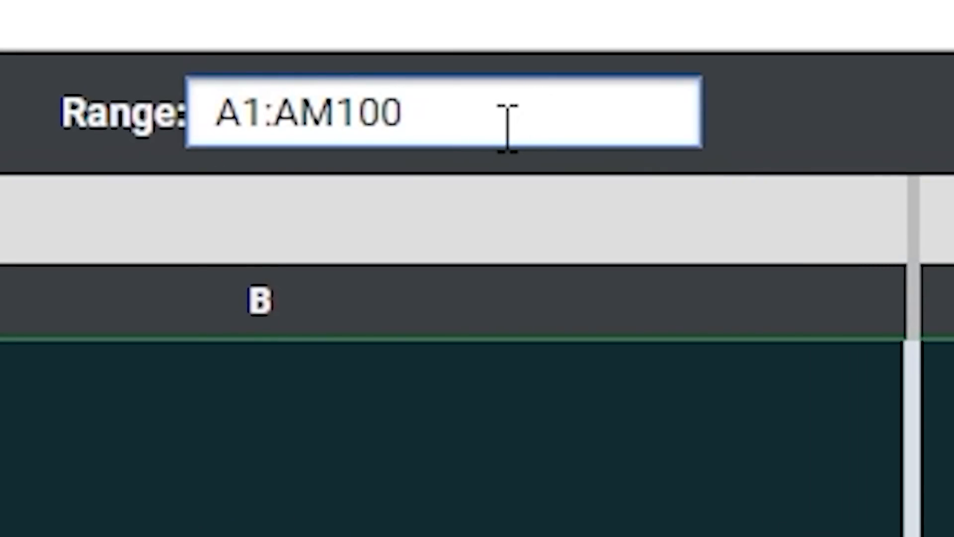
key("BackSpace")
key("BackSpace")
key("BackSpace")
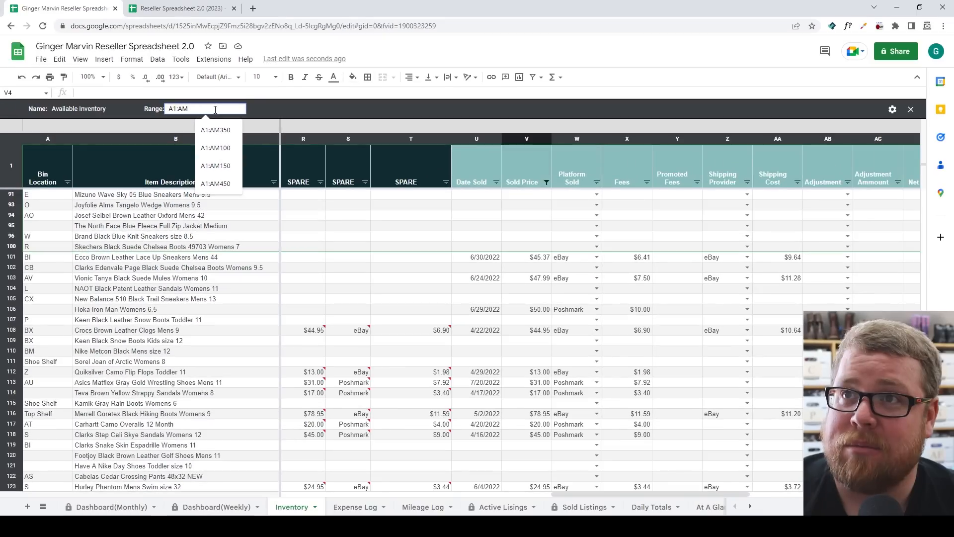
key("Return")
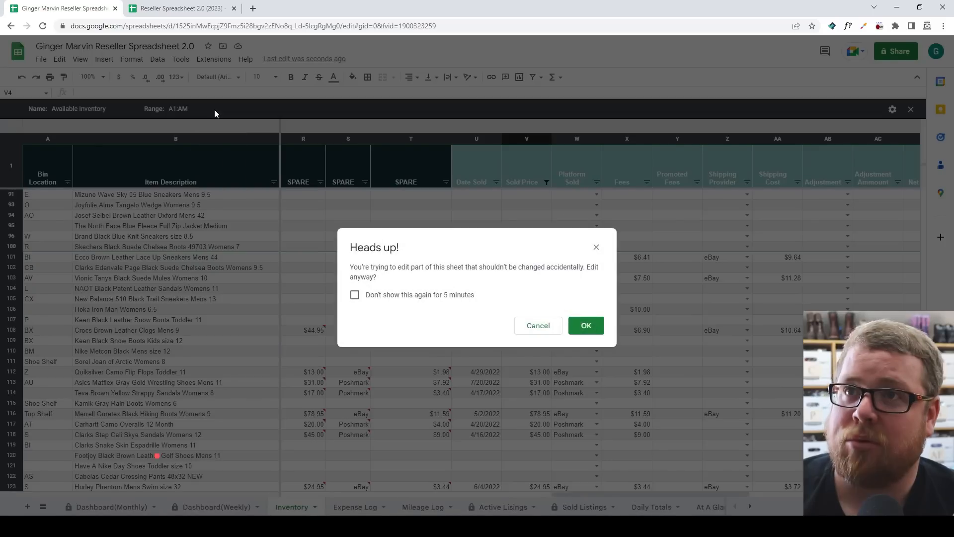
left_click(583, 324)
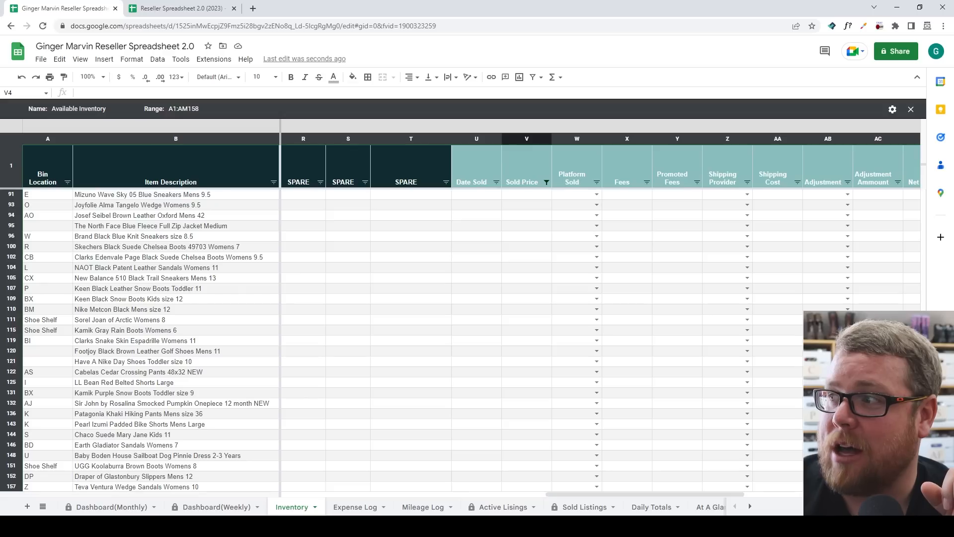
Copy the filtered inventory data in A4:J157, from Bin Location through Date Listed.
scroll(461, 394, "down", 1)
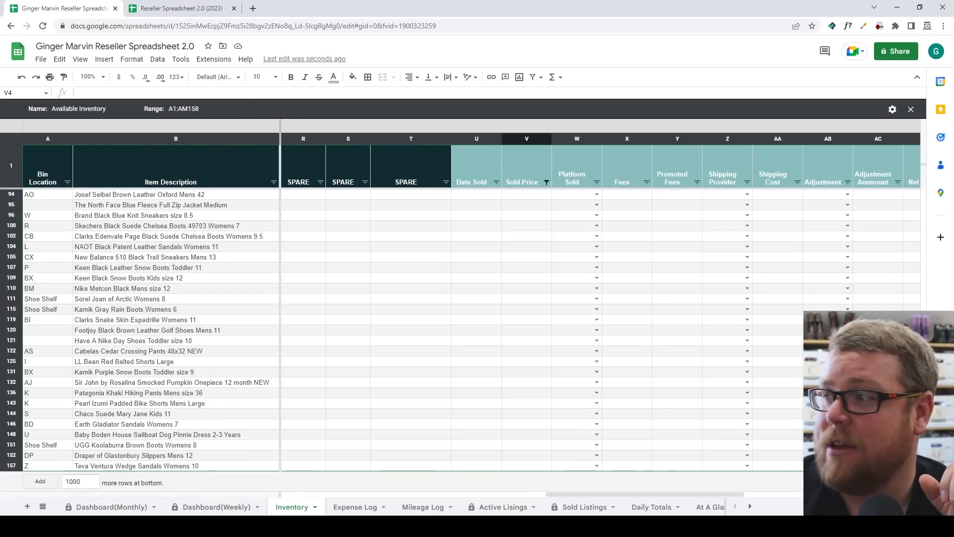
left_click_drag(924, 430, 934, 229)
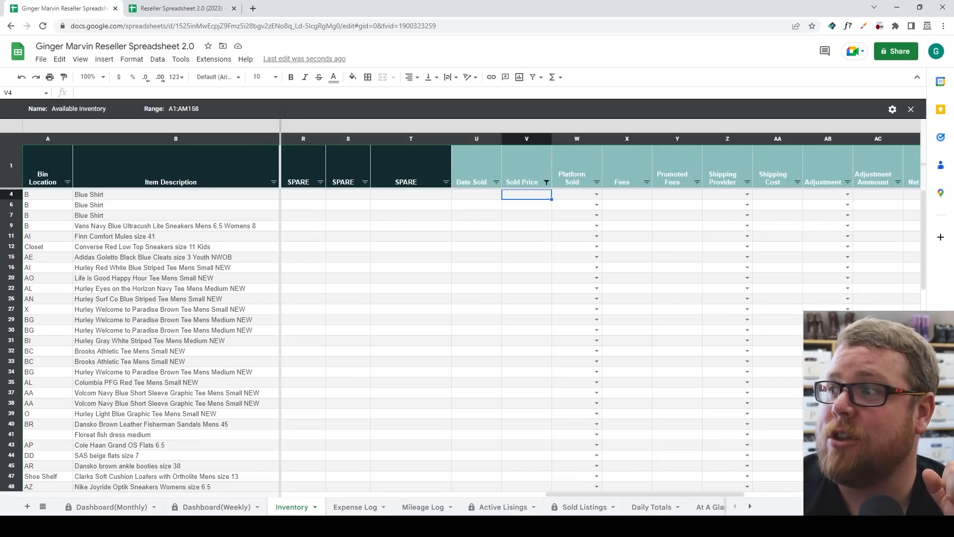
scroll(280, 478, "left", 10)
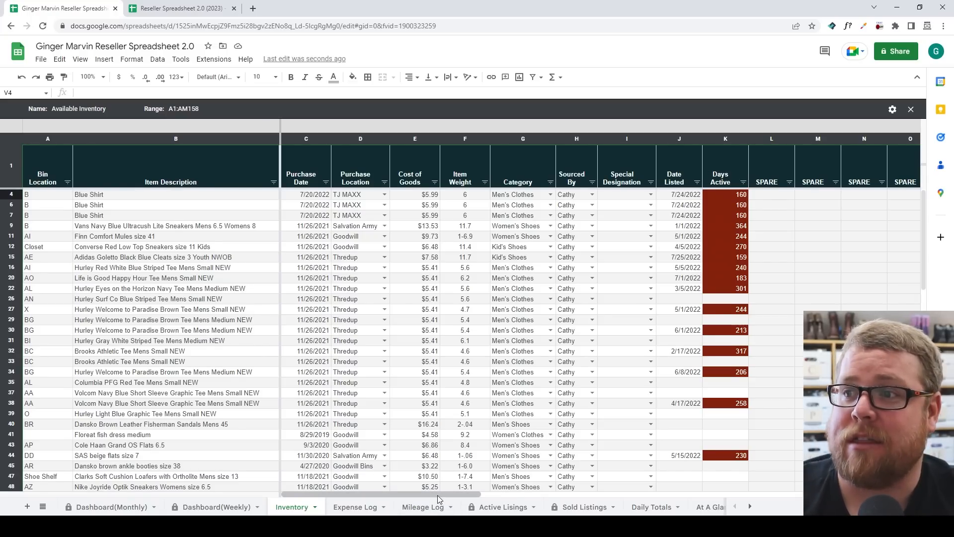
left_click_drag(437, 495, 259, 278)
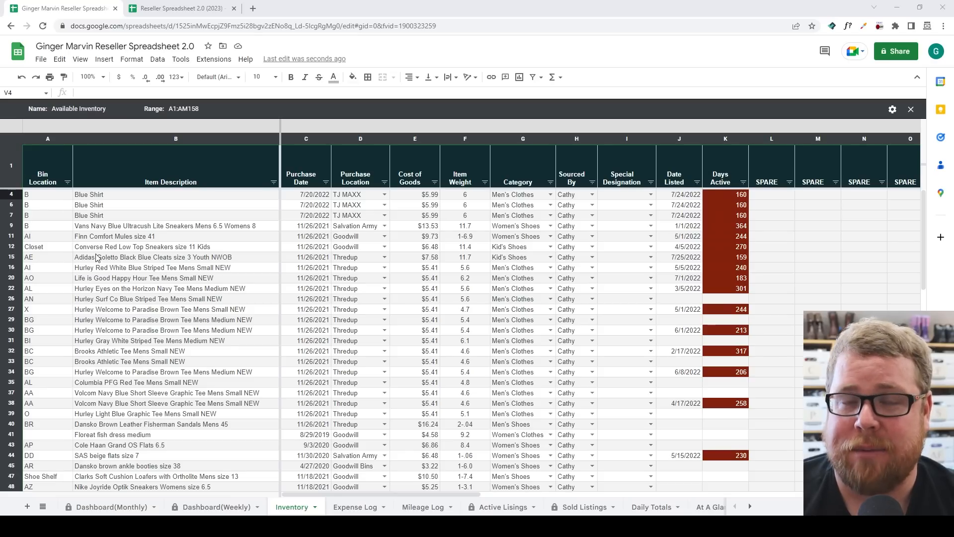
left_click(42, 197)
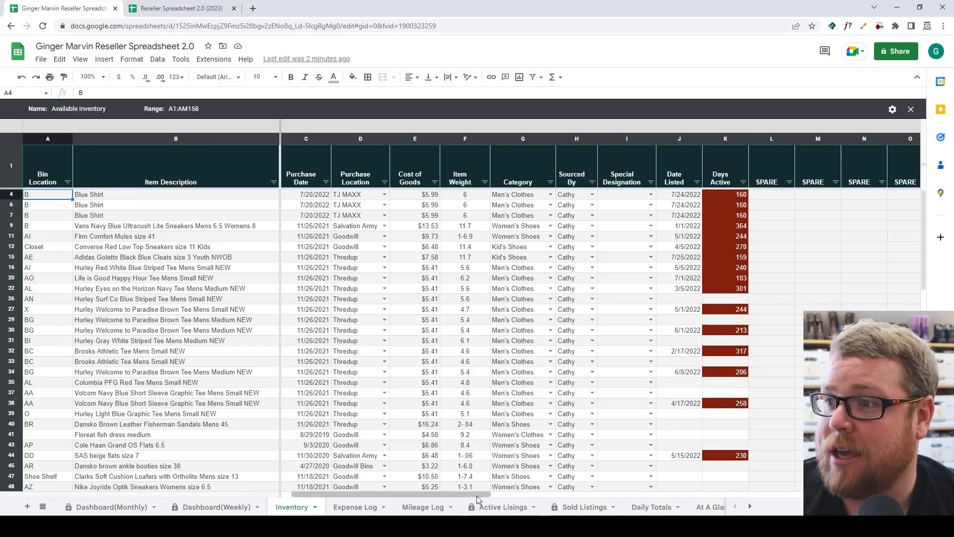
left_click_drag(475, 494, 498, 494)
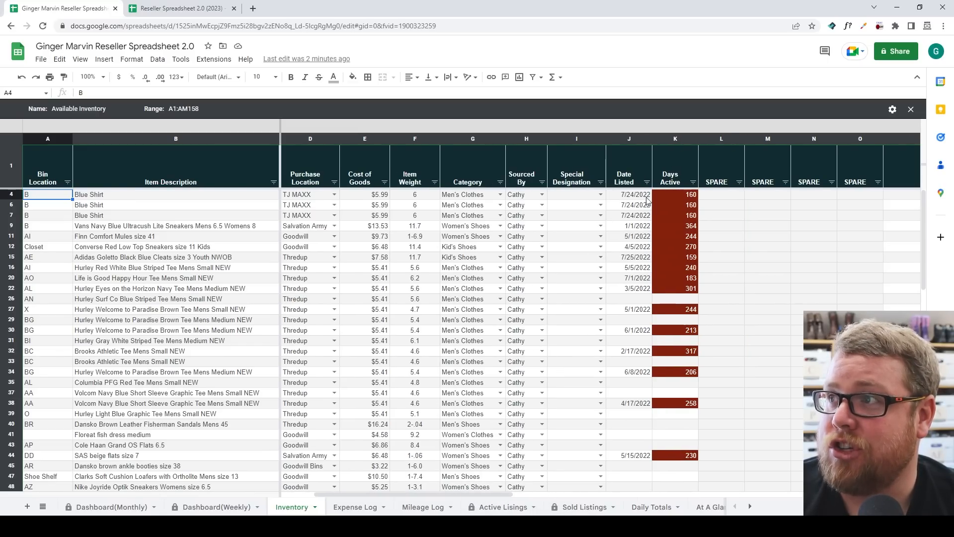
left_click_drag(922, 211, 923, 418)
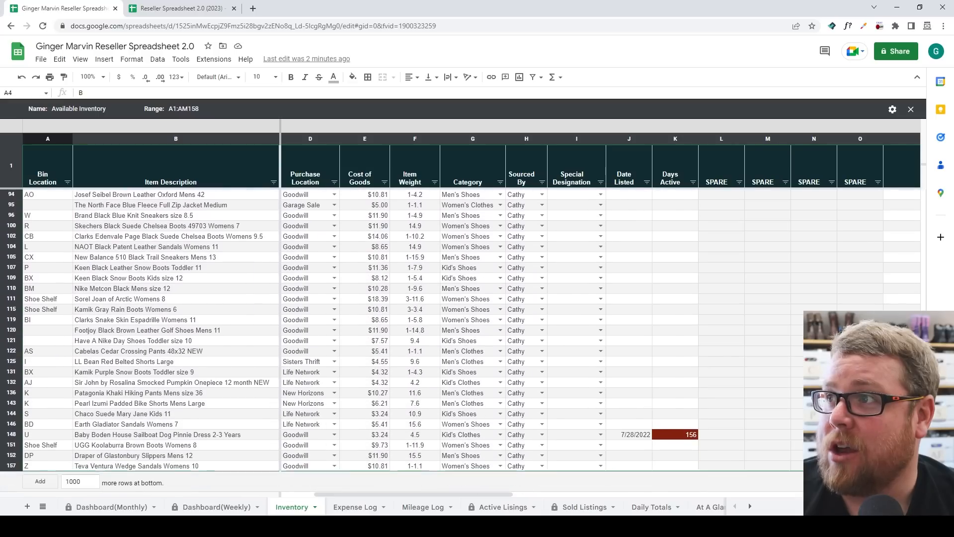
left_click(634, 466, "shift")
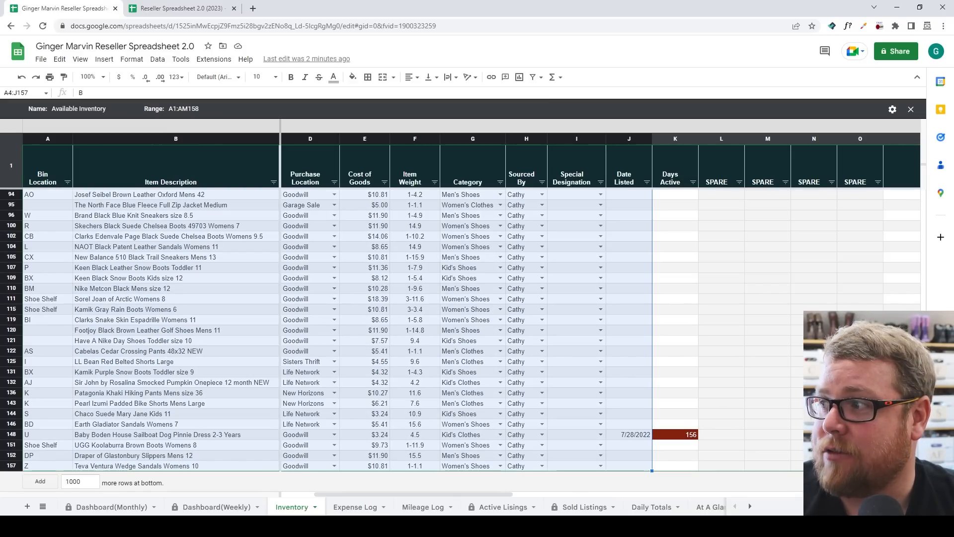
scroll(447, 338, "up", 15)
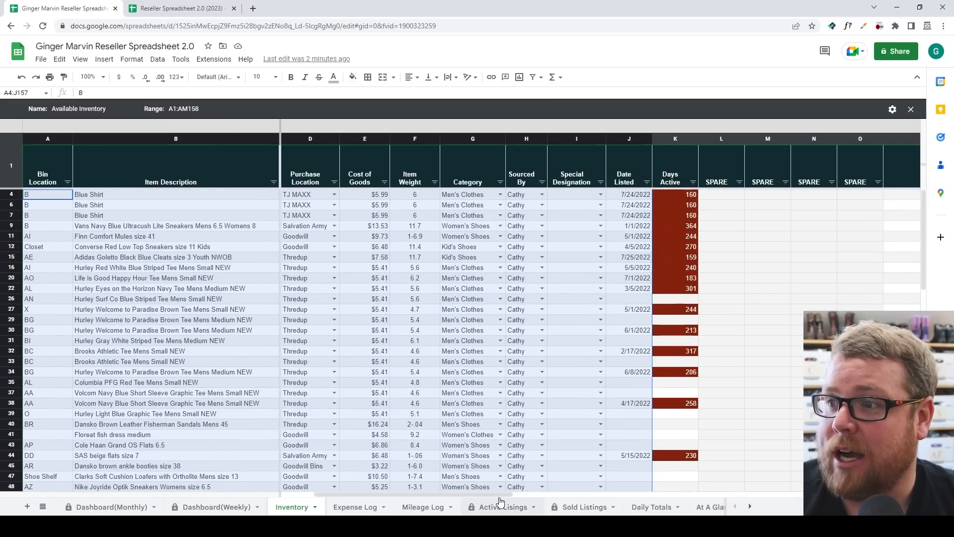
left_click_drag(492, 495, 435, 489)
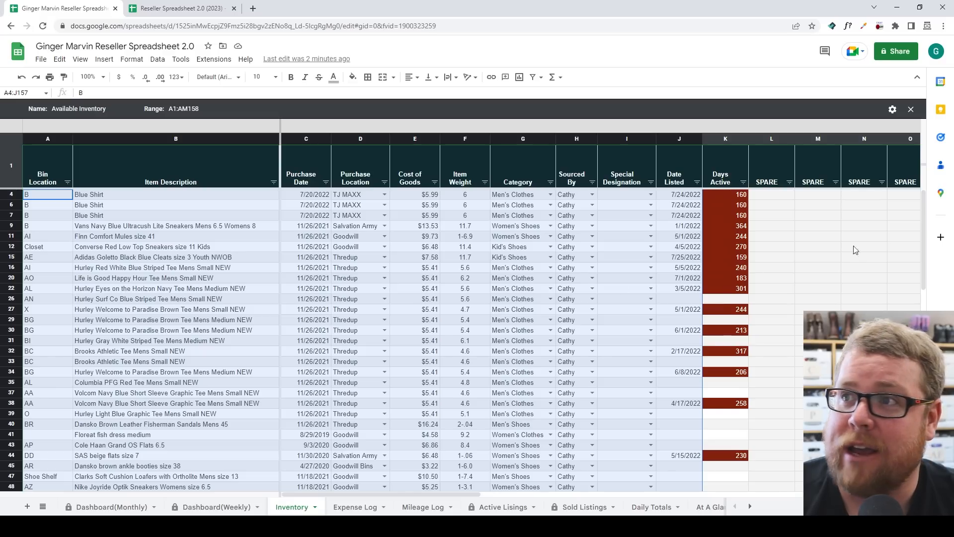
left_click_drag(923, 215, 879, 144)
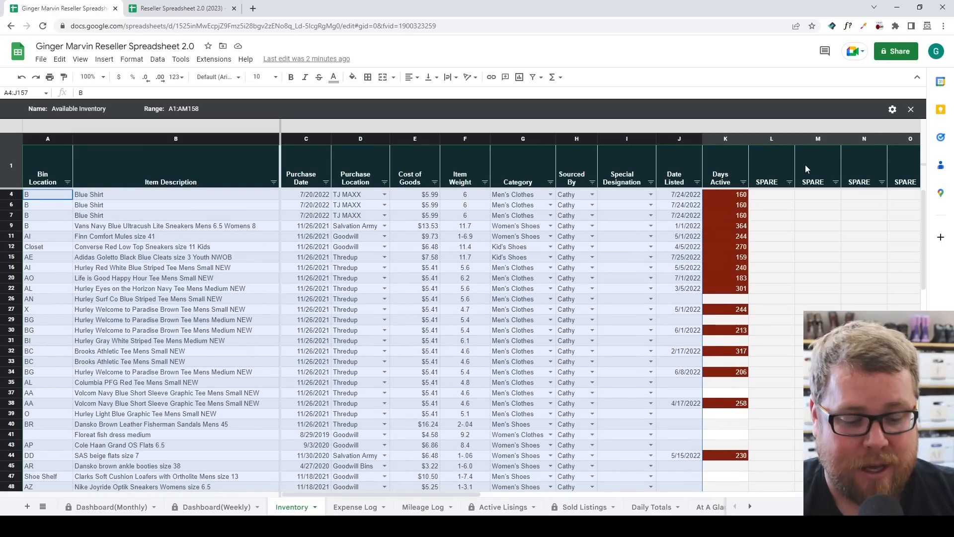
key("super+c")
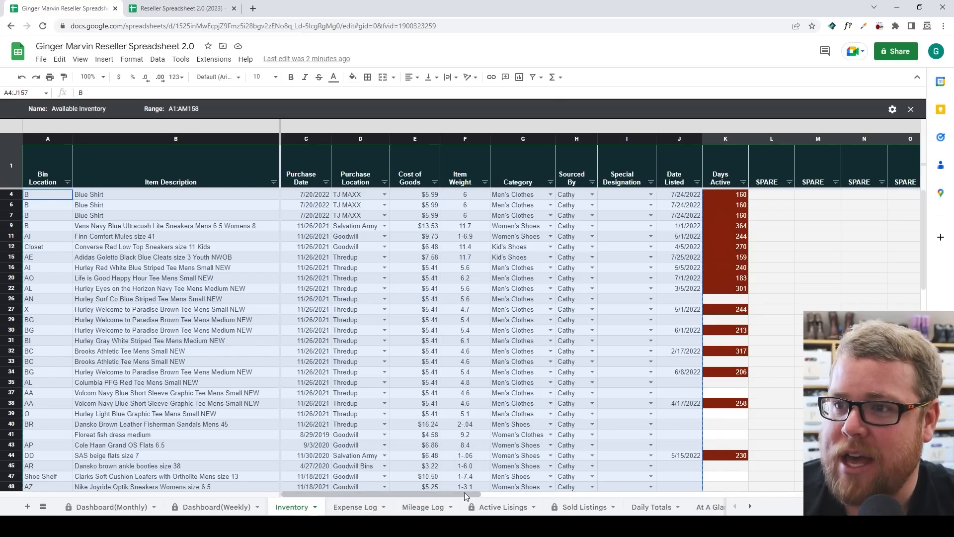
Switch to the 2023 reseller spreadsheet and paste the copied inventory data as values only, starting at cell A2 of its Inventory sheet.
left_click(164, 10)
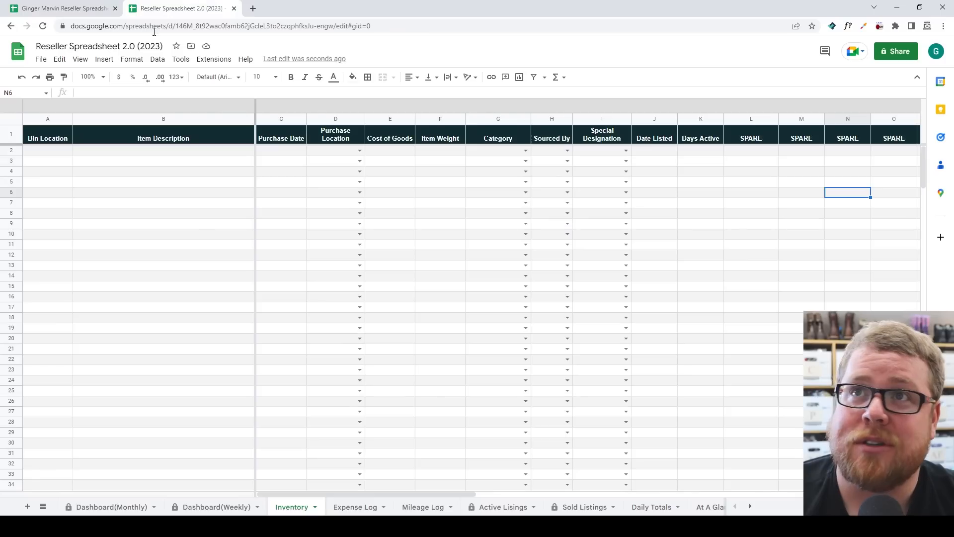
left_click(41, 152)
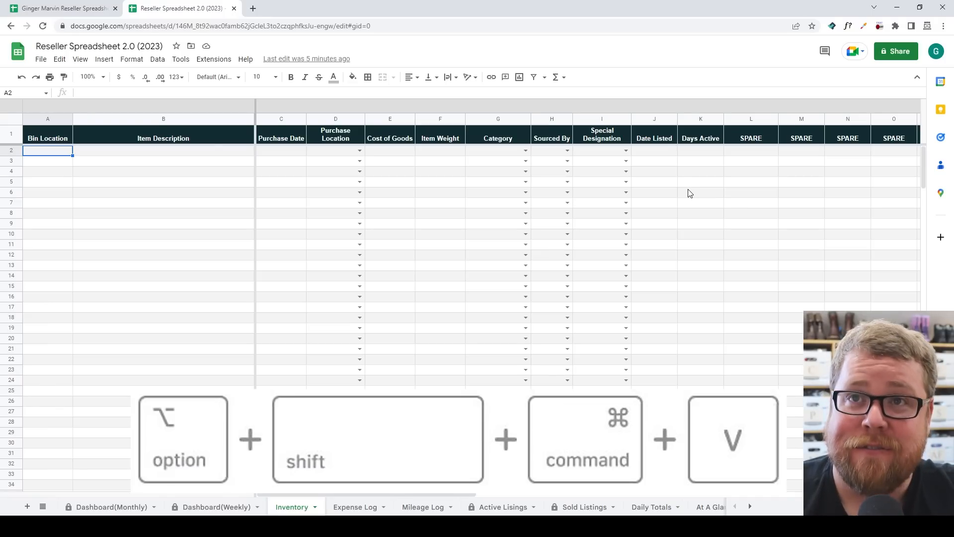
key("ctrl+shift+v")
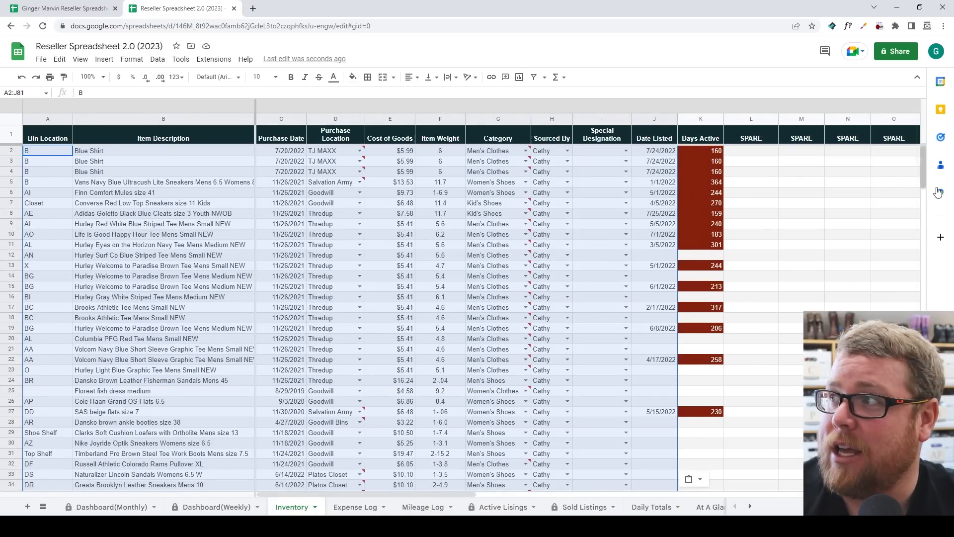
left_click_drag(923, 184, 923, 242)
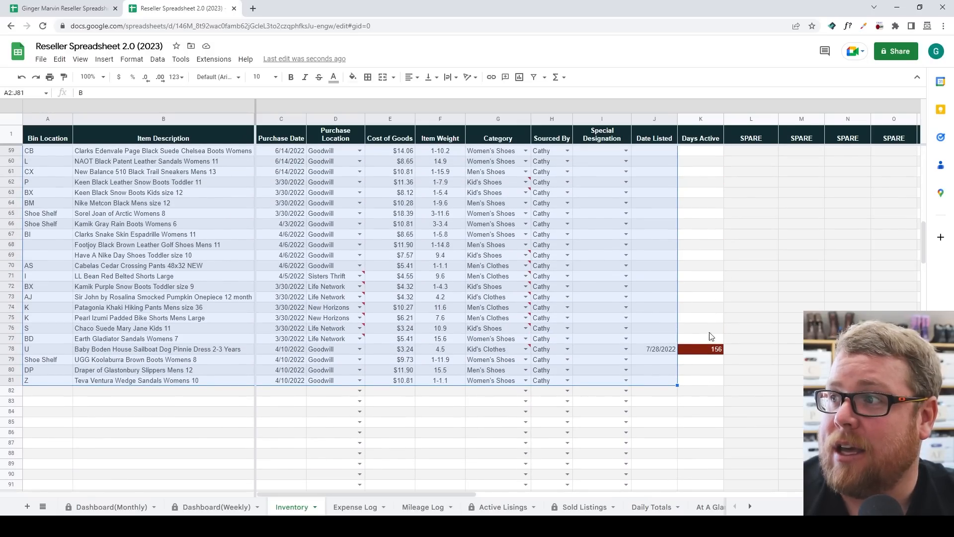
left_click_drag(923, 246, 925, 128)
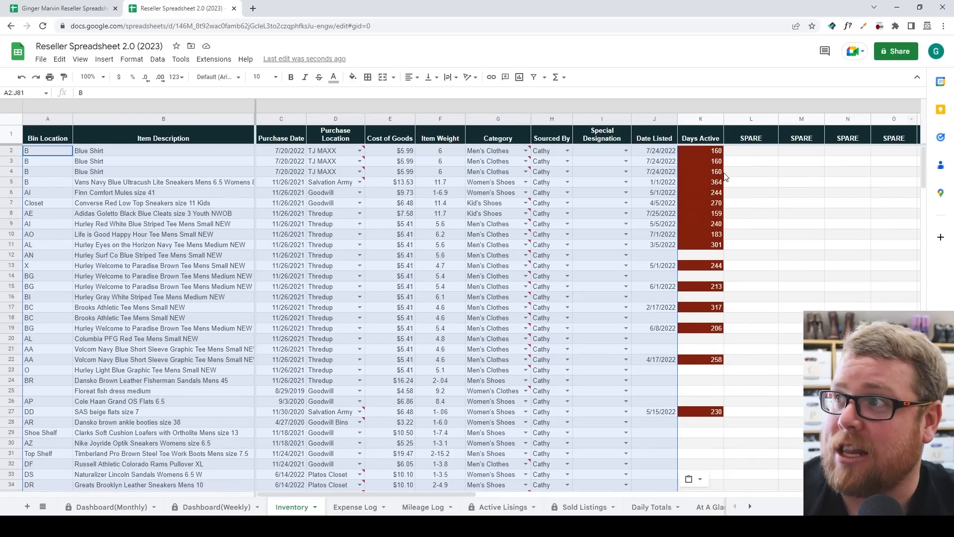
Switch to the old filled reseller spreadsheet and bring up the Inventory columns that follow Days Active.
mouse_move(340, 496)
left_mouse_down()
mouse_move(380, 495)
mouse_move(341, 492)
left_mouse_up()
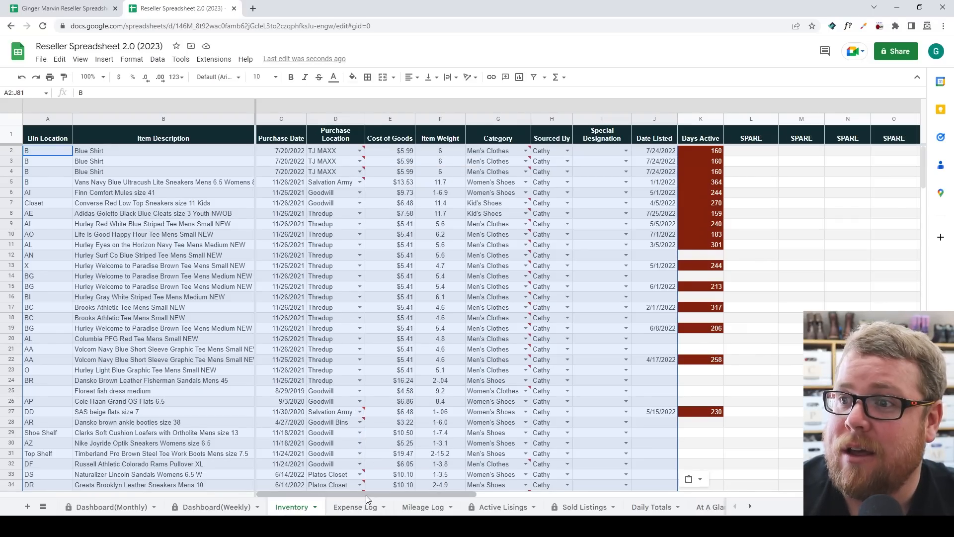
left_click_drag(365, 495, 502, 495)
left_click(59, 11)
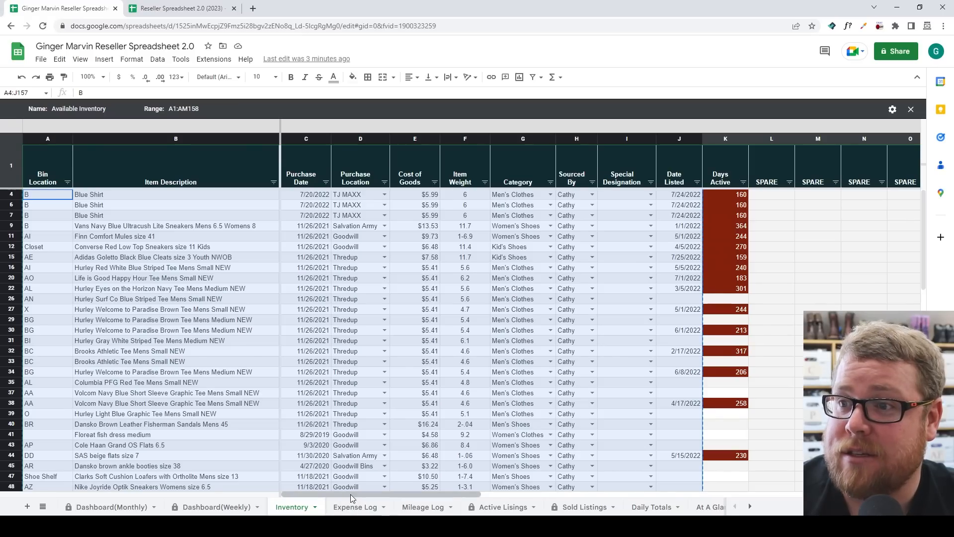
left_click_drag(351, 493, 477, 496)
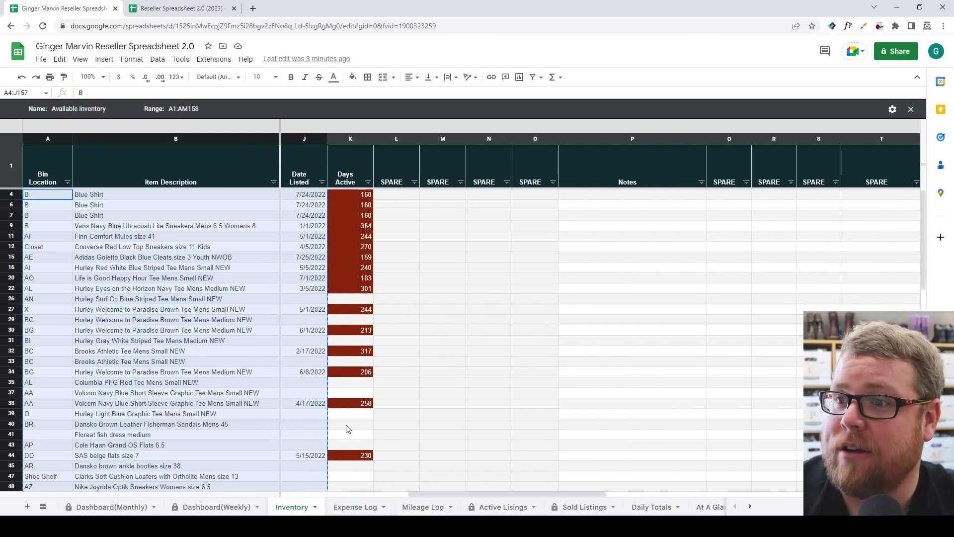
left_click_drag(434, 495, 466, 496)
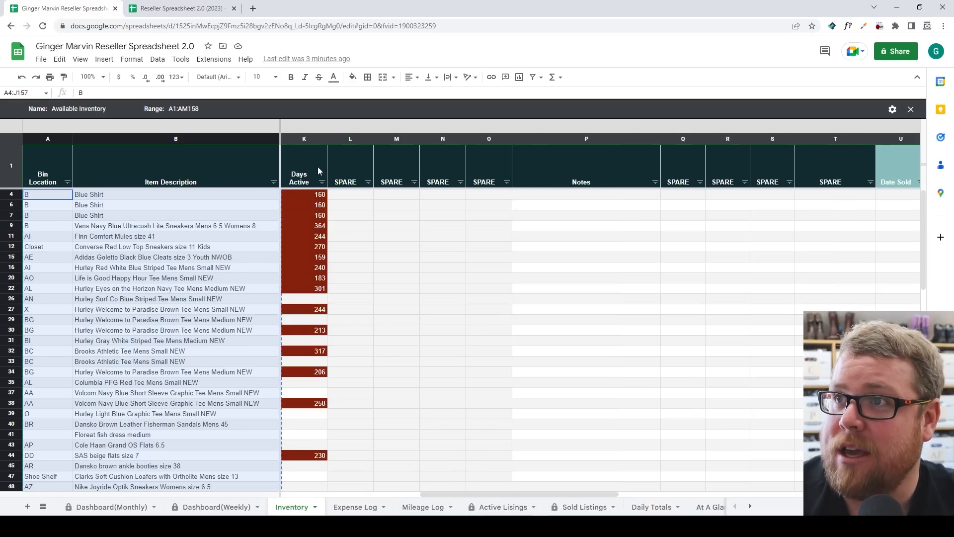
left_click(349, 201)
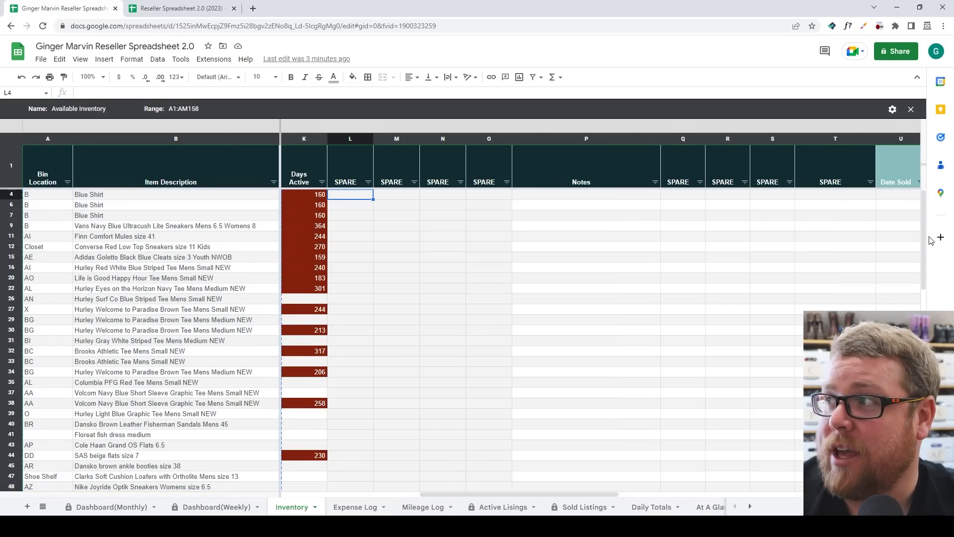
left_click_drag(924, 242, 924, 444)
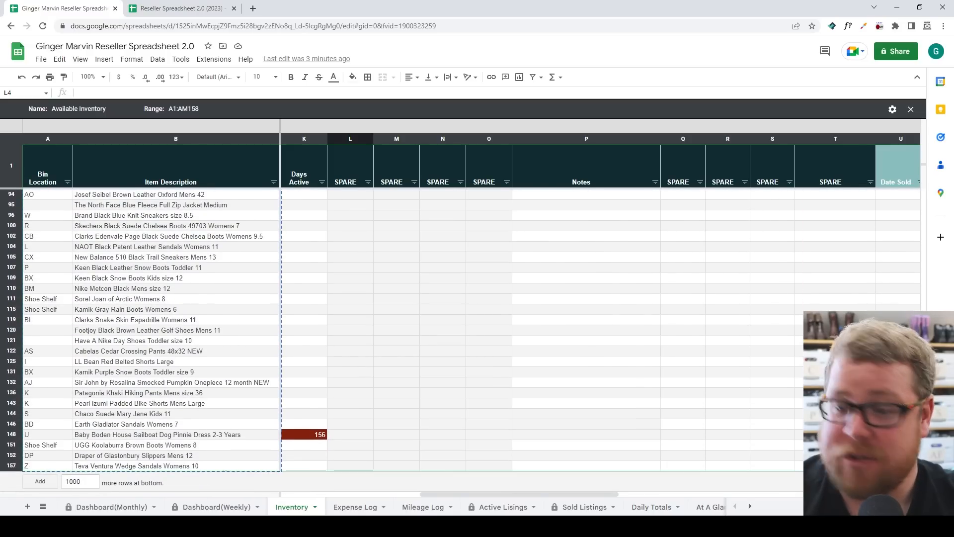
left_click(834, 466, "shift")
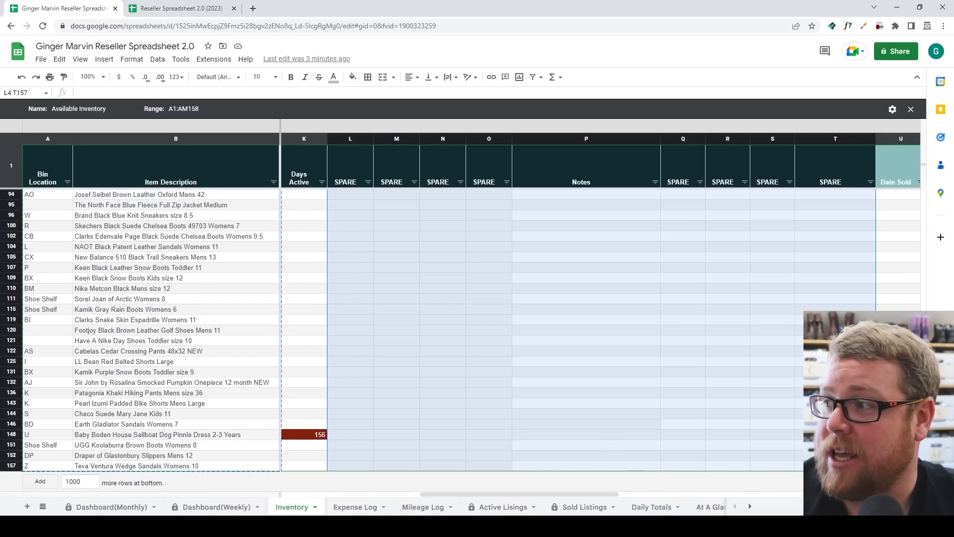
left_click_drag(924, 437, 923, 214)
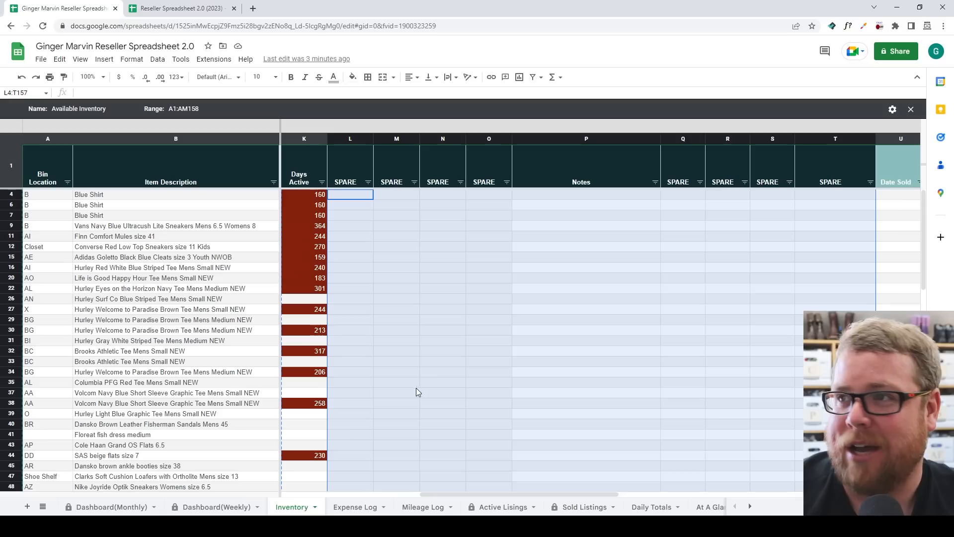
mouse_move(441, 489)
left_mouse_down()
mouse_move(473, 490)
mouse_move(431, 492)
left_mouse_up()
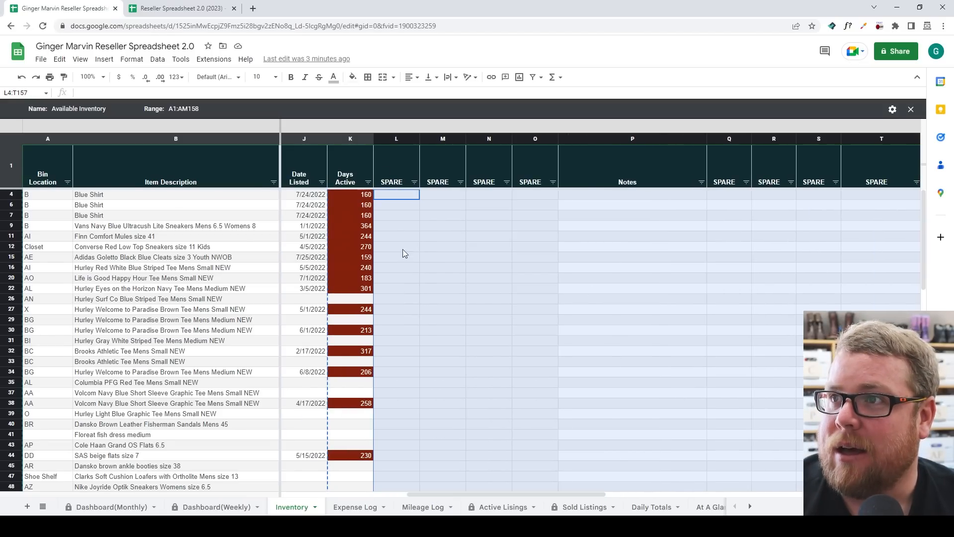
Copy the filtered spare and Notes columns in L4:T157 of the old Inventory sheet.
left_click(395, 196)
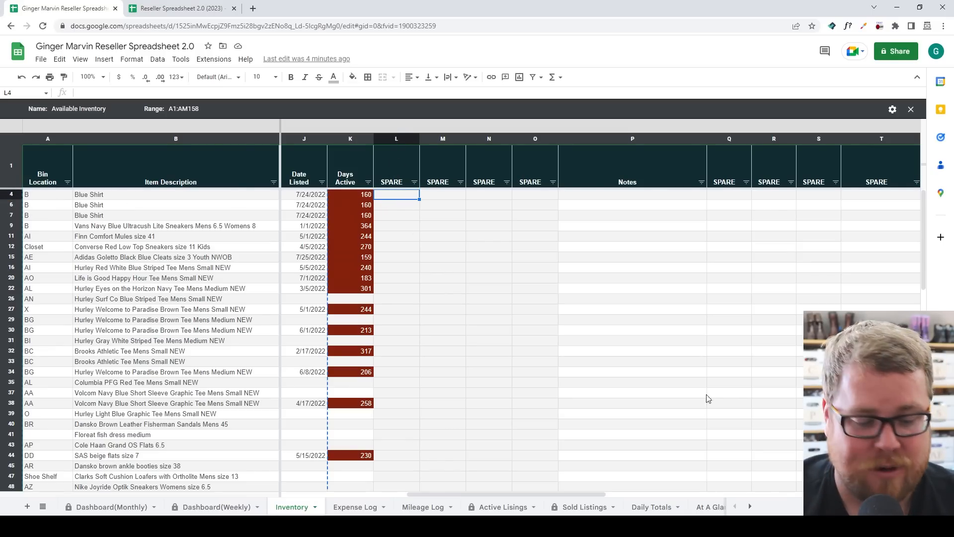
scroll(708, 399, "down", 7)
scroll(608, 459, "down", 3)
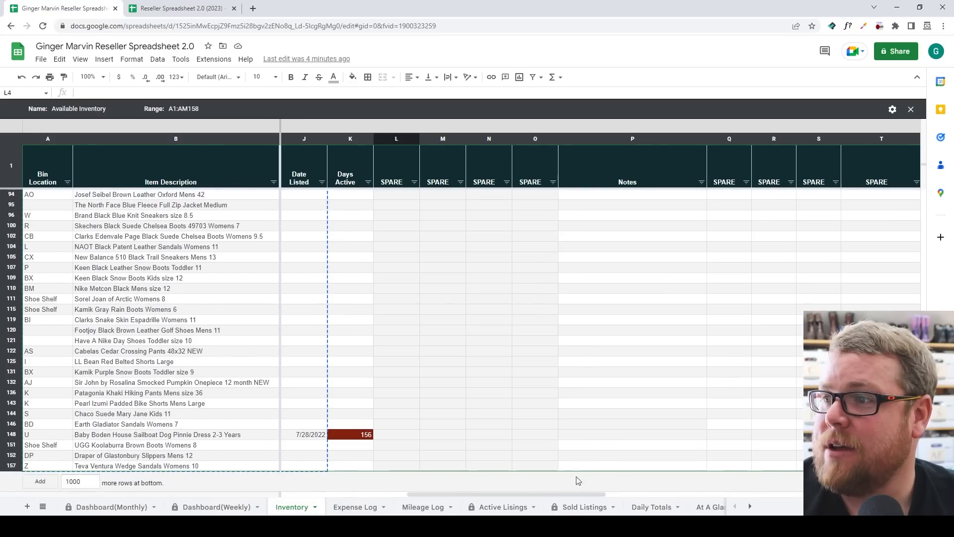
left_click_drag(547, 495, 592, 495)
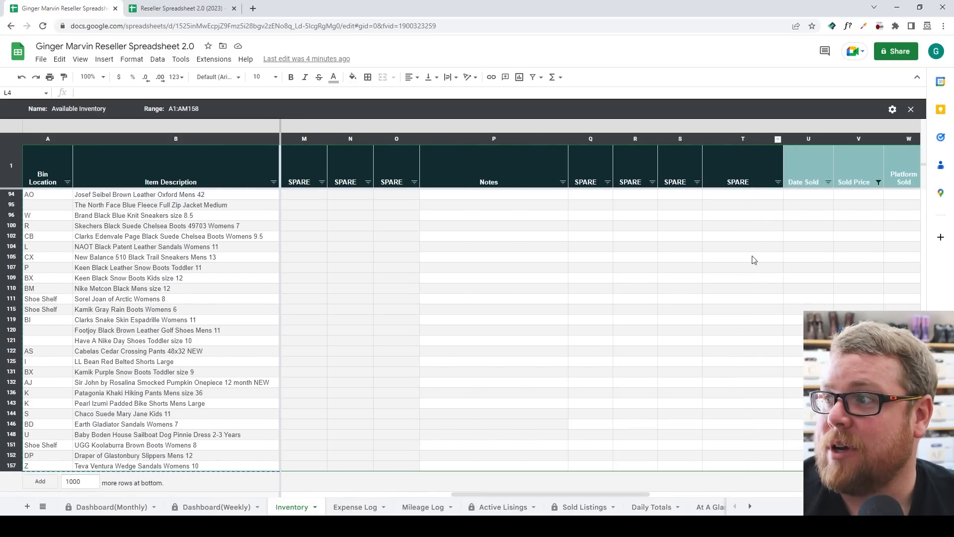
left_click(745, 466, "shift")
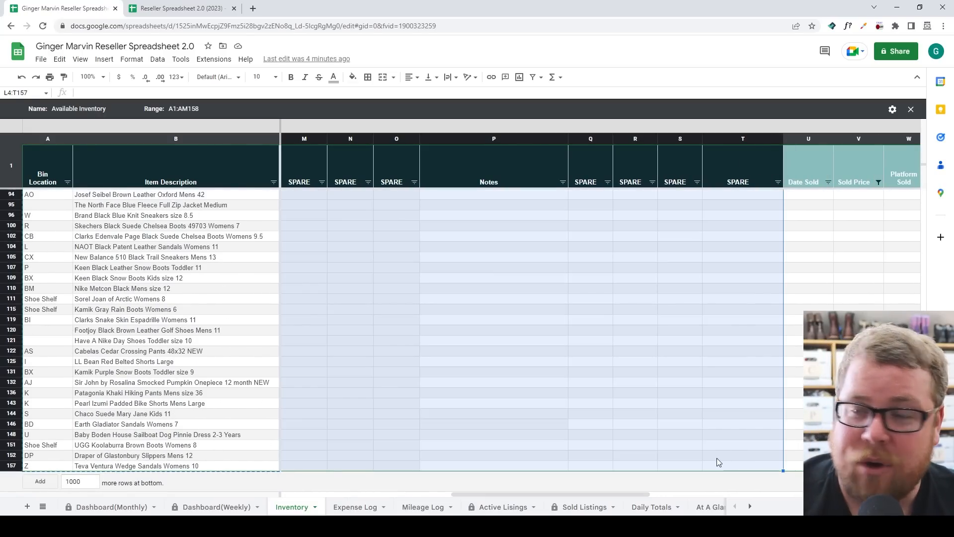
left_click_drag(923, 420, 937, 237)
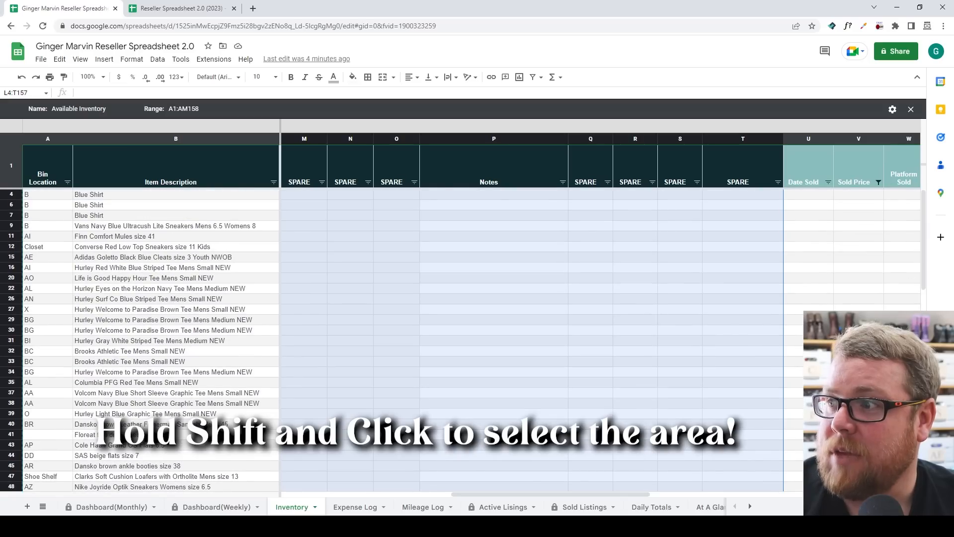
left_click_drag(613, 494, 593, 497)
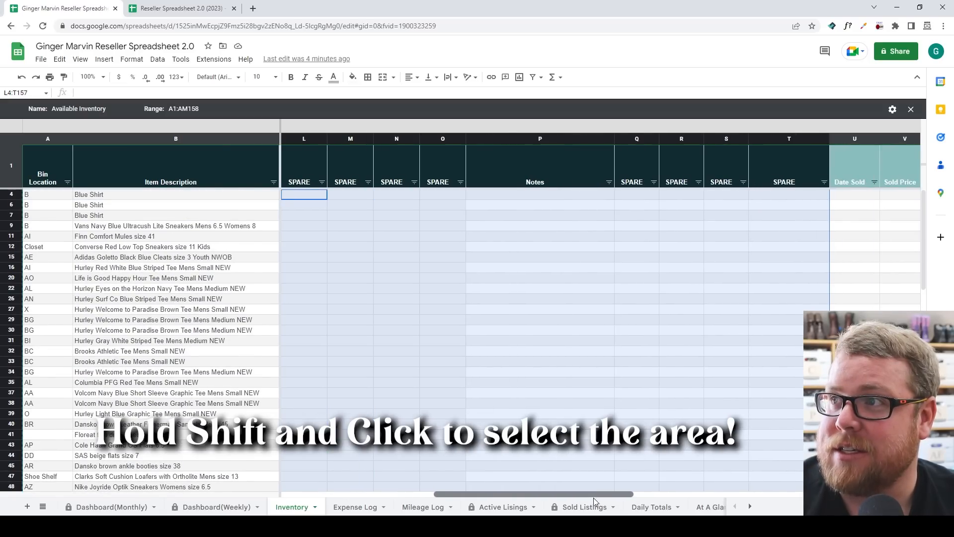
left_click_drag(924, 238, 930, 204)
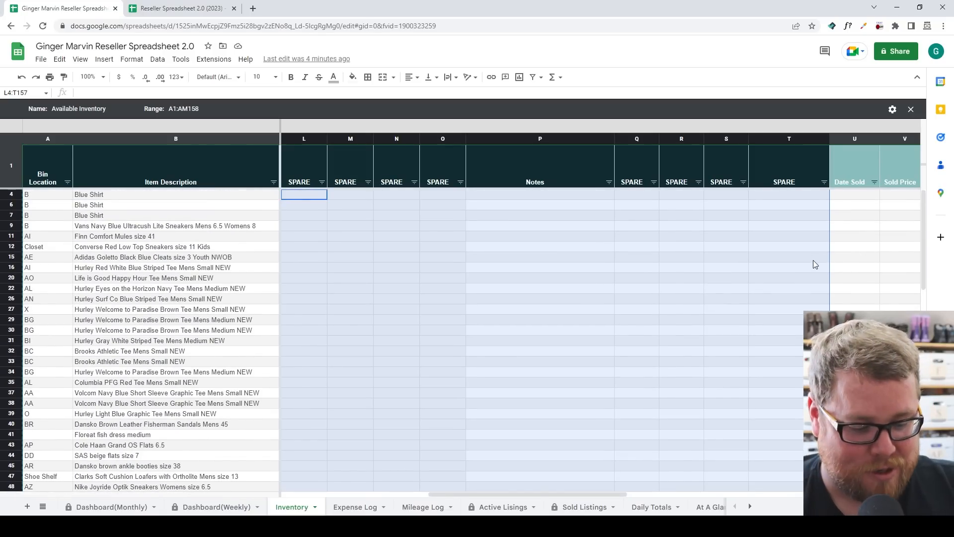
key("ctrl+c")
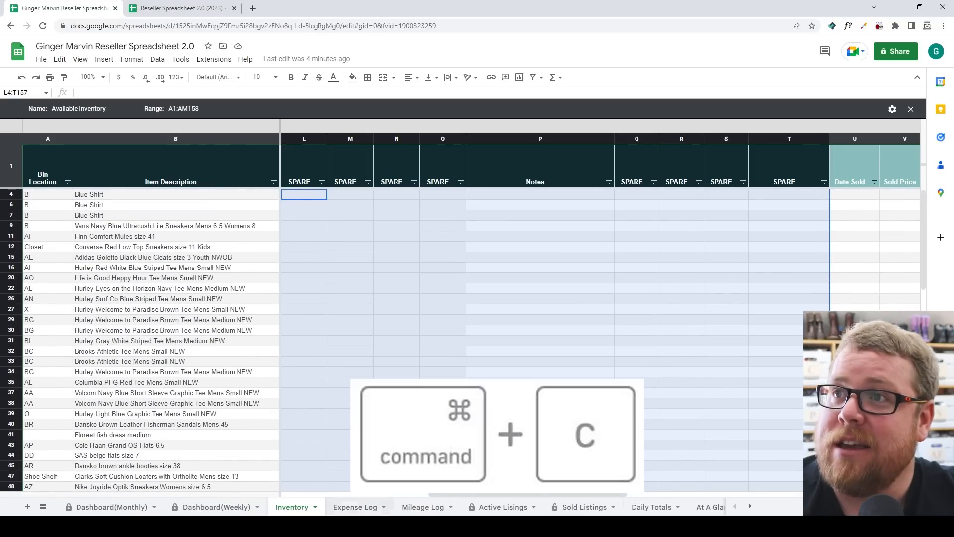
Switch to the 2023 reseller spreadsheet and paste the copied columns as values only, starting at cell L2 of its Inventory sheet.
left_click(195, 9)
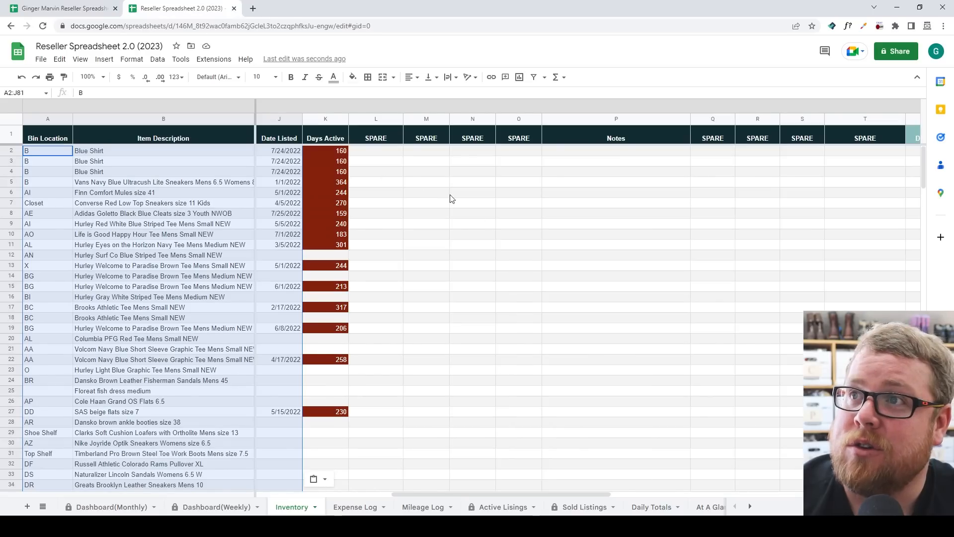
left_click(373, 154)
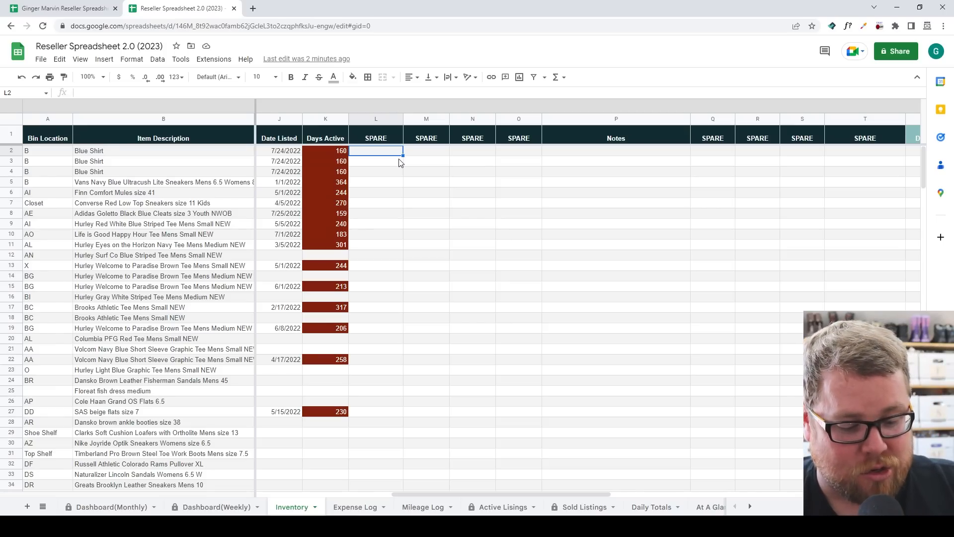
key("ctrl+shift+v")
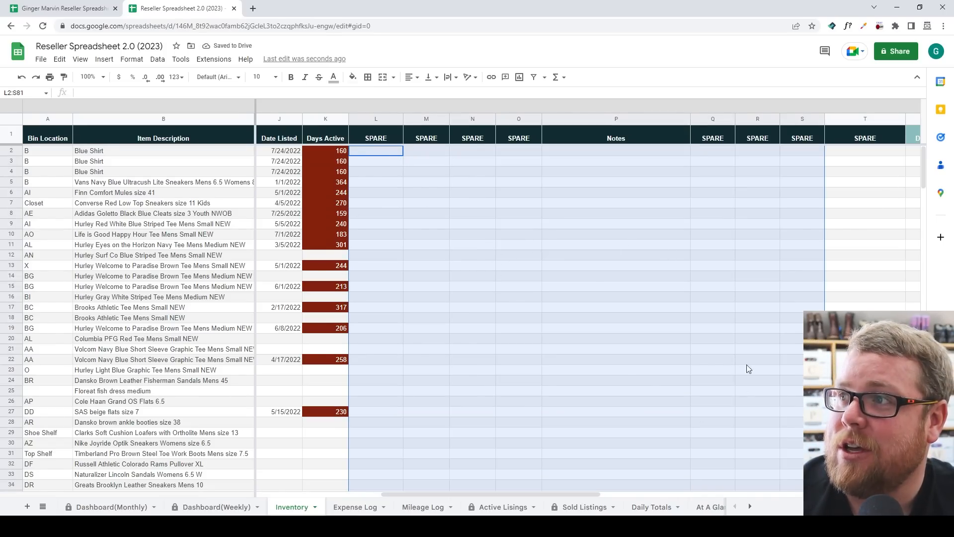
Compare the pasted rows in the 2023 Inventory sheet with the filtered rows of the old spreadsheet's Inventory sheet.
left_click_drag(923, 182, 923, 245)
scroll(791, 311, "down", 8)
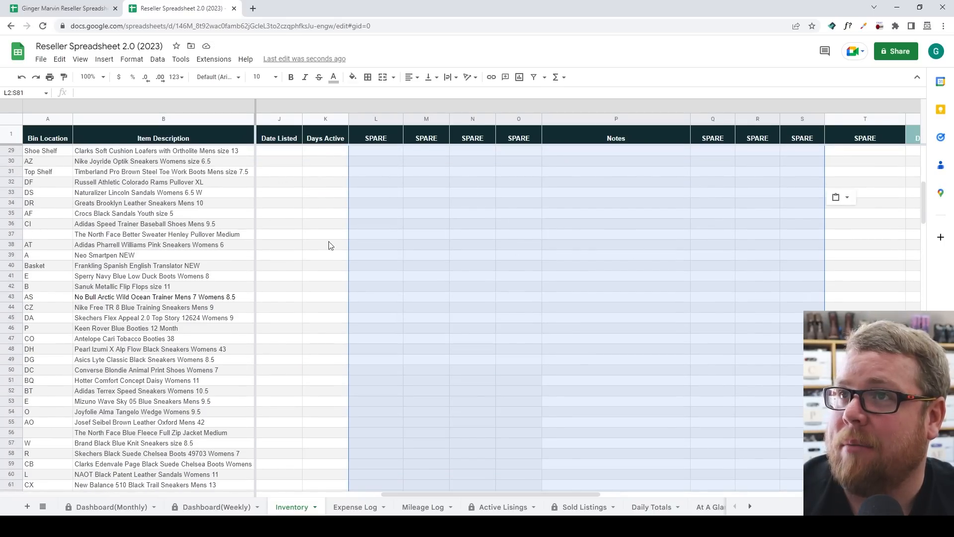
scroll(522, 394, "up", 8)
scroll(639, 315, "up", 3)
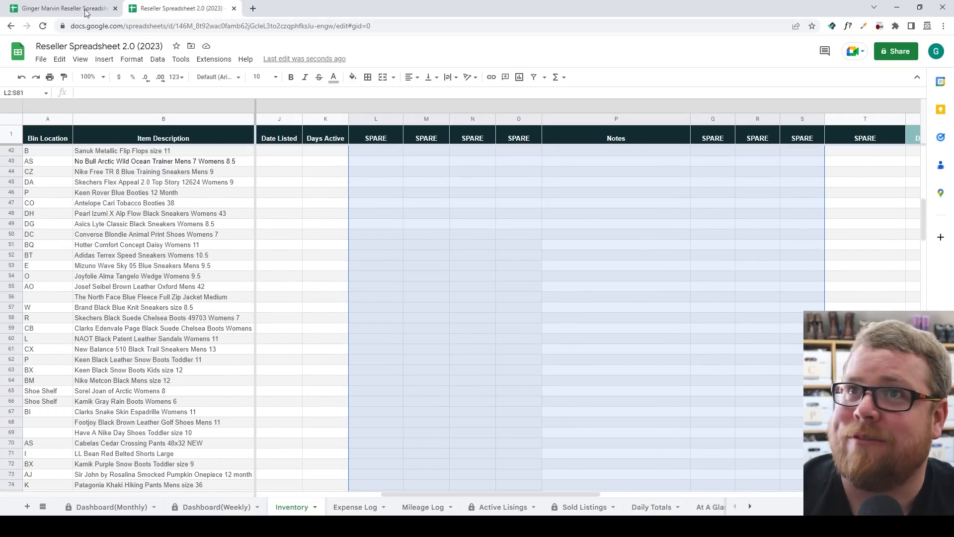
key("ctrl+shift+Tab")
scroll(666, 432, "down", 9)
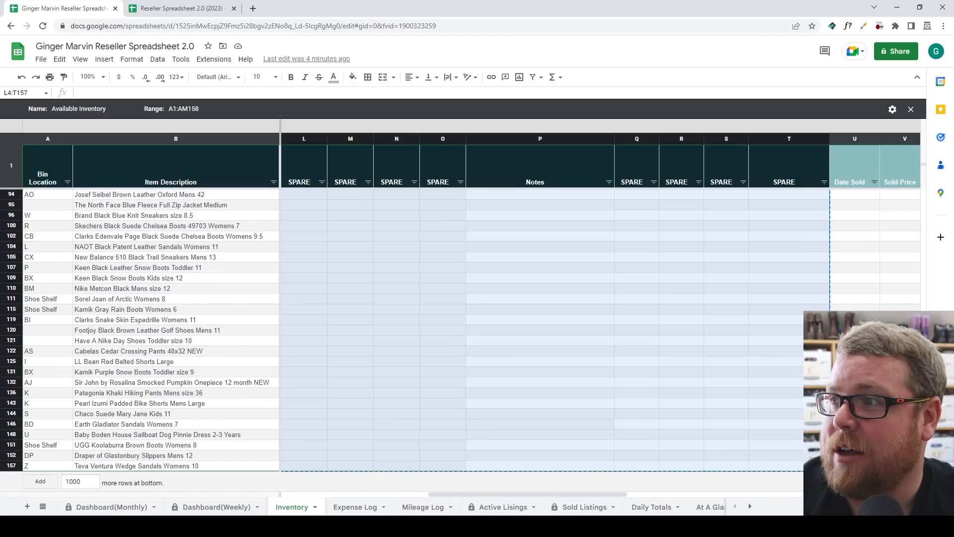
left_click(855, 372)
left_click(494, 425)
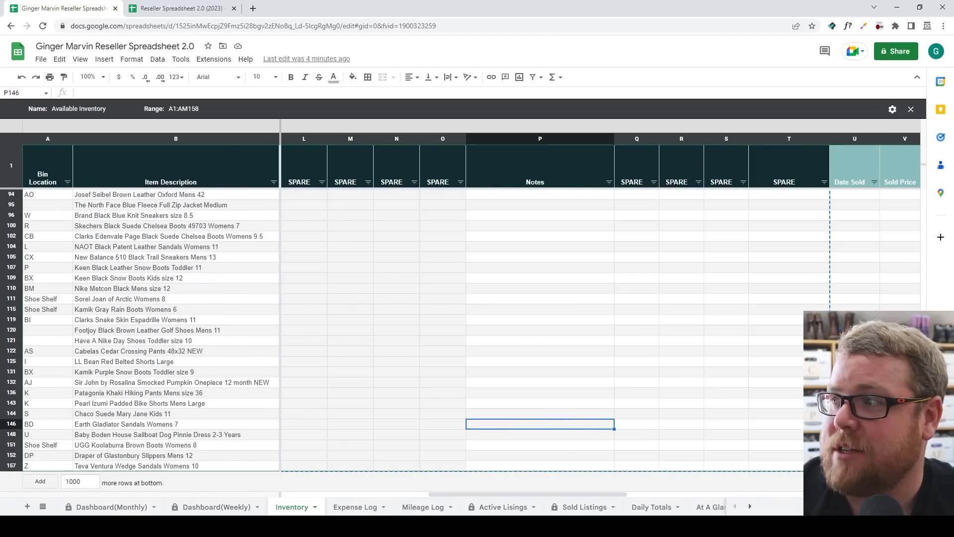
scroll(911, 196, "up", 15)
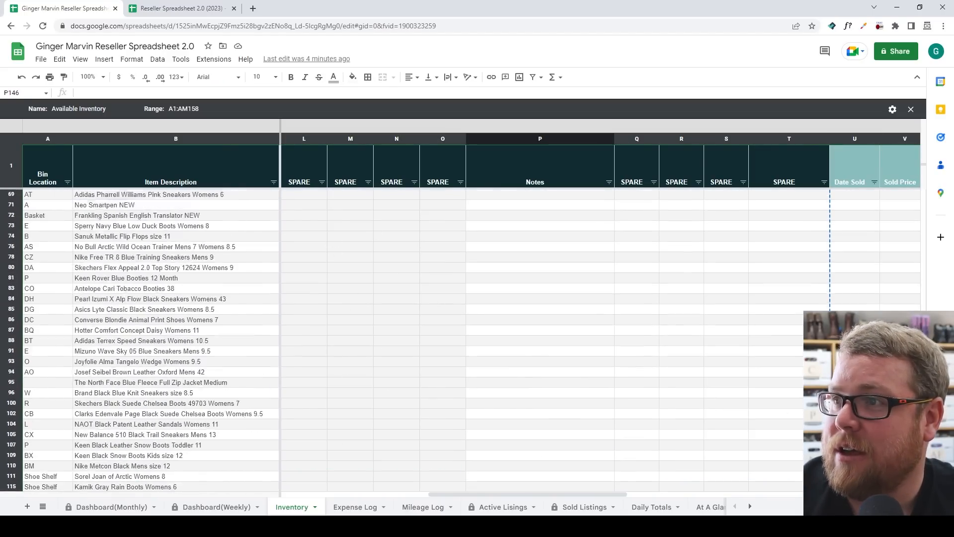
Return to the 2023 spreadsheet and inspect its Inventory rows down past the last pasted item and back to row 2.
left_click(165, 8)
left_click(613, 339)
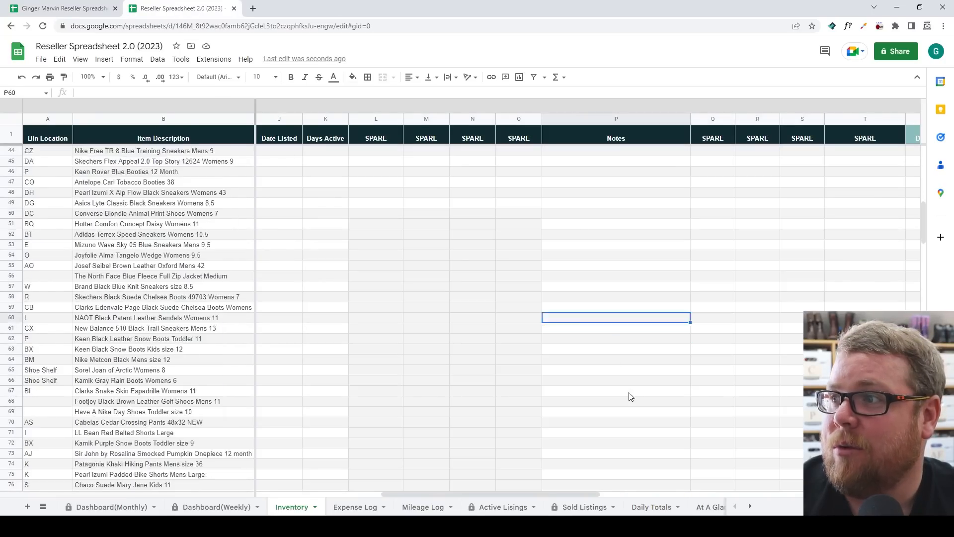
scroll(609, 378, "down", 10)
scroll(604, 414, "down", 6)
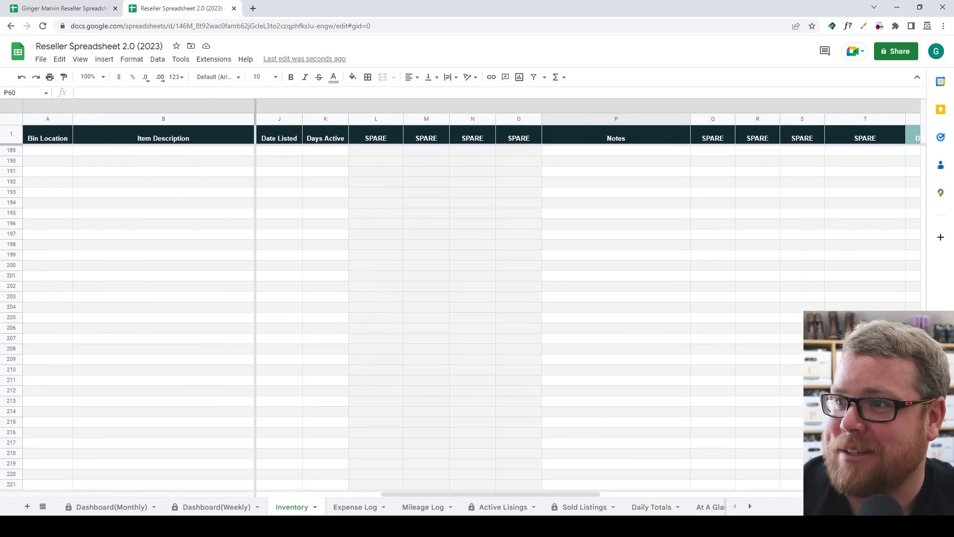
scroll(896, 199, "down", 2)
scroll(895, 189, "up", 7)
scroll(895, 189, "up", 15)
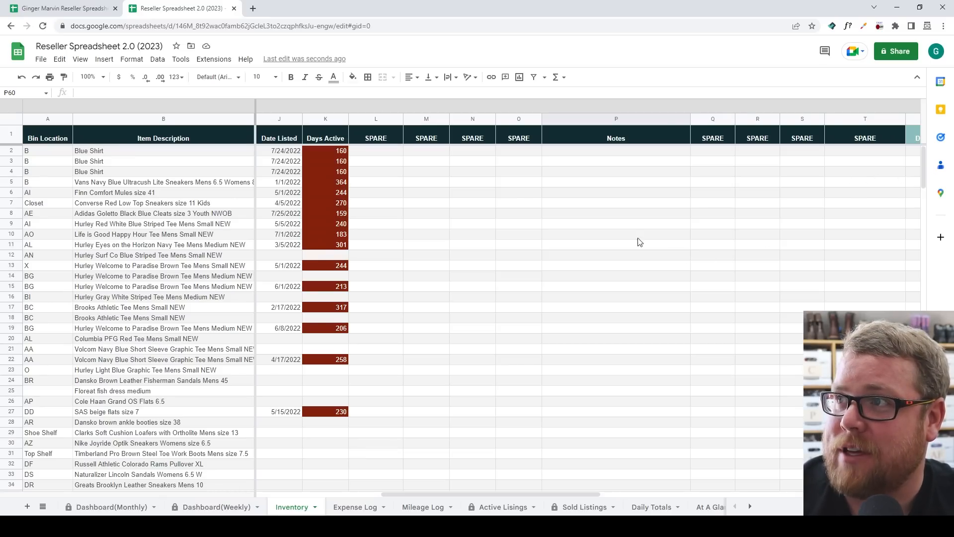
Collapse the column group next to the Friend Sale? column in the 2023 Inventory sheet, accepting the edit of the protected area.
left_click_drag(485, 494, 668, 494)
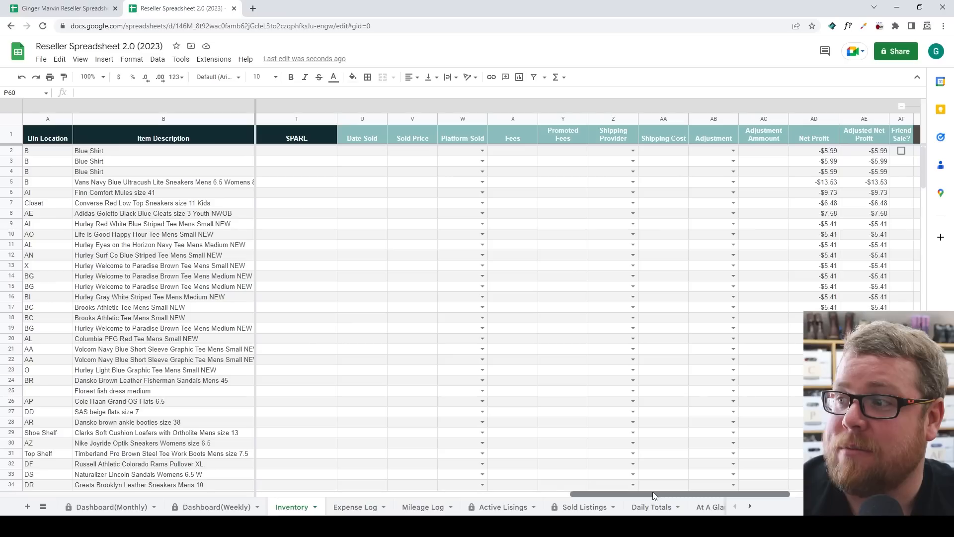
left_click(352, 133)
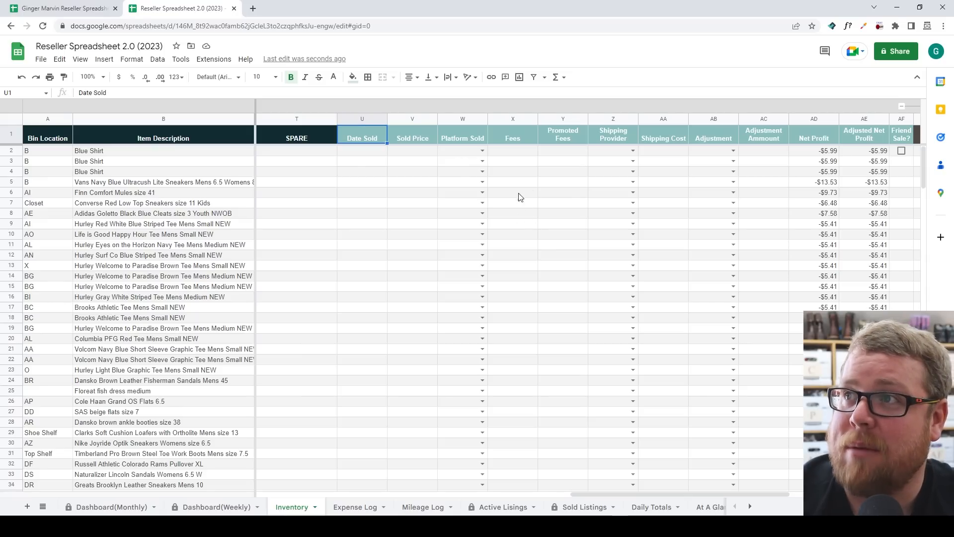
left_click_drag(634, 497, 770, 476)
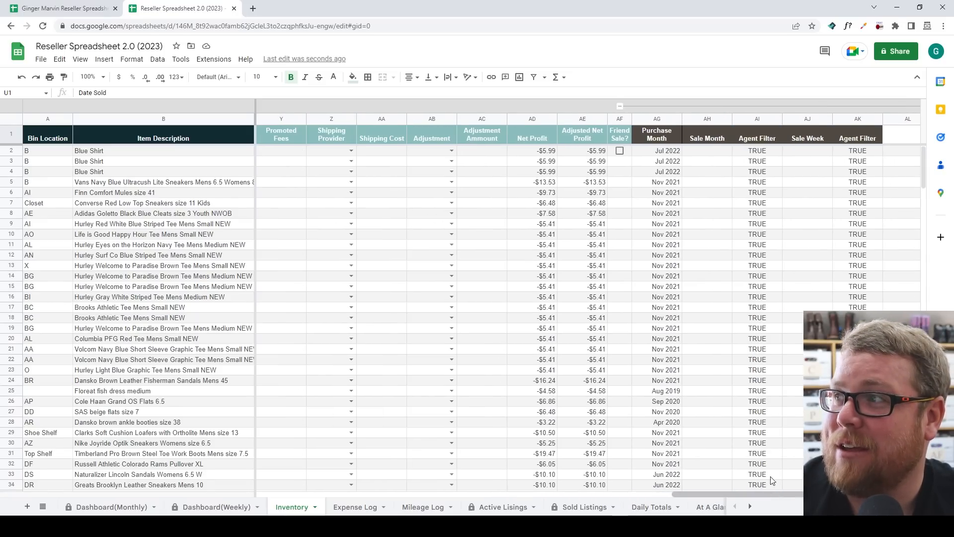
left_click(619, 106)
left_click(589, 326)
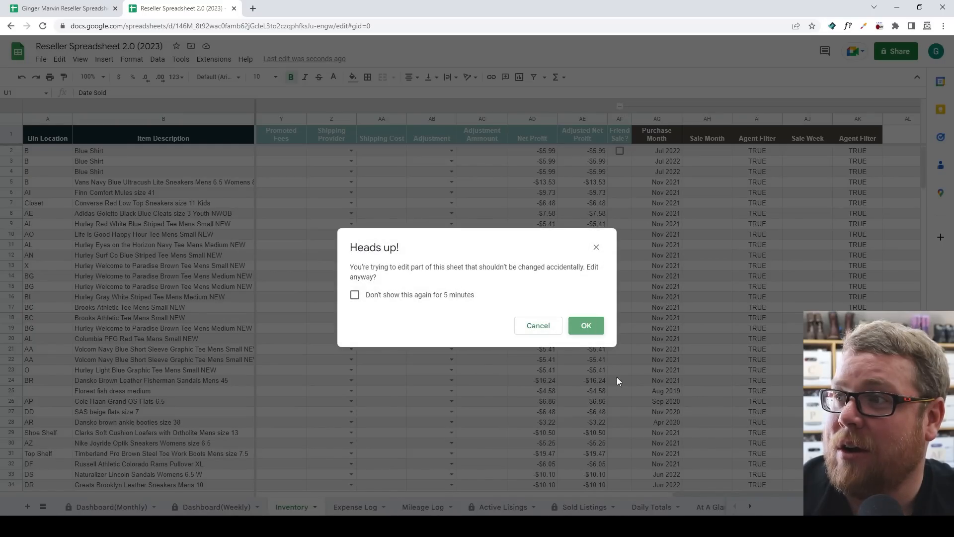
Hide the four SPARE columns Q through T between Notes and Date Sold in the 2023 Inventory sheet.
left_click_drag(729, 495, 594, 498)
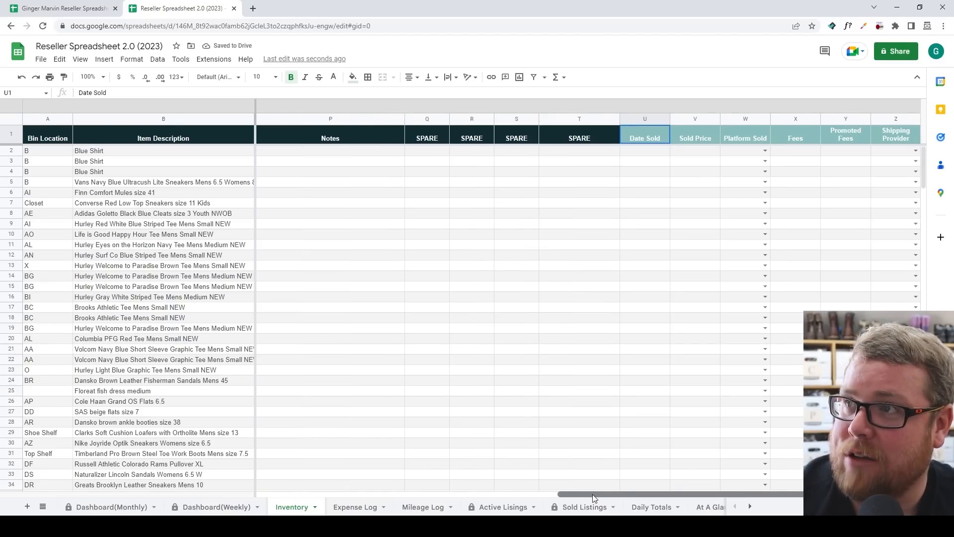
left_click(582, 117)
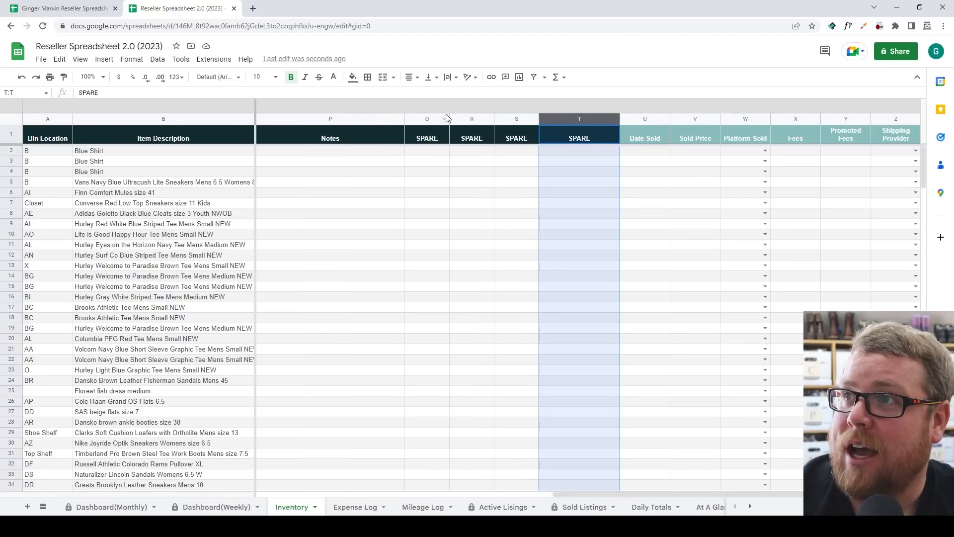
left_click(428, 120, "shift")
right_click(427, 121)
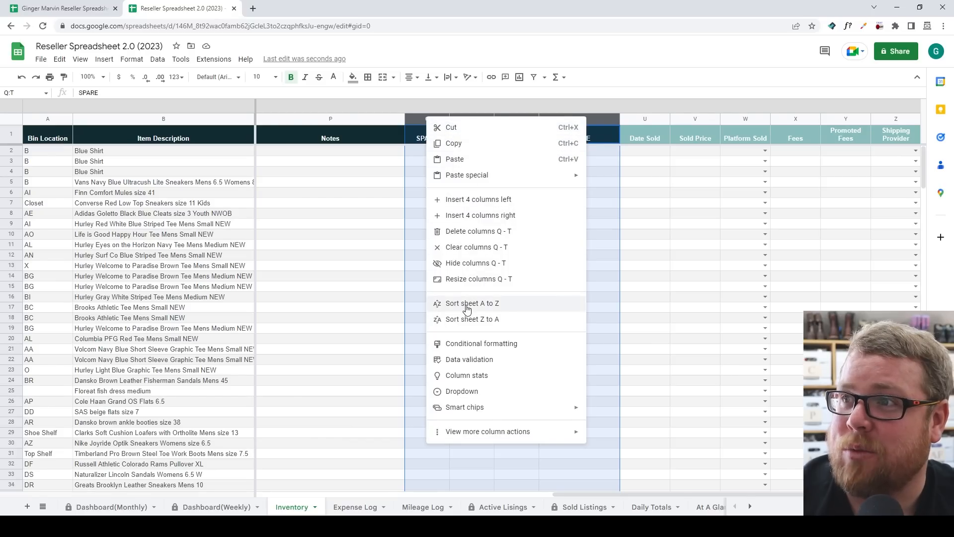
left_click(594, 120)
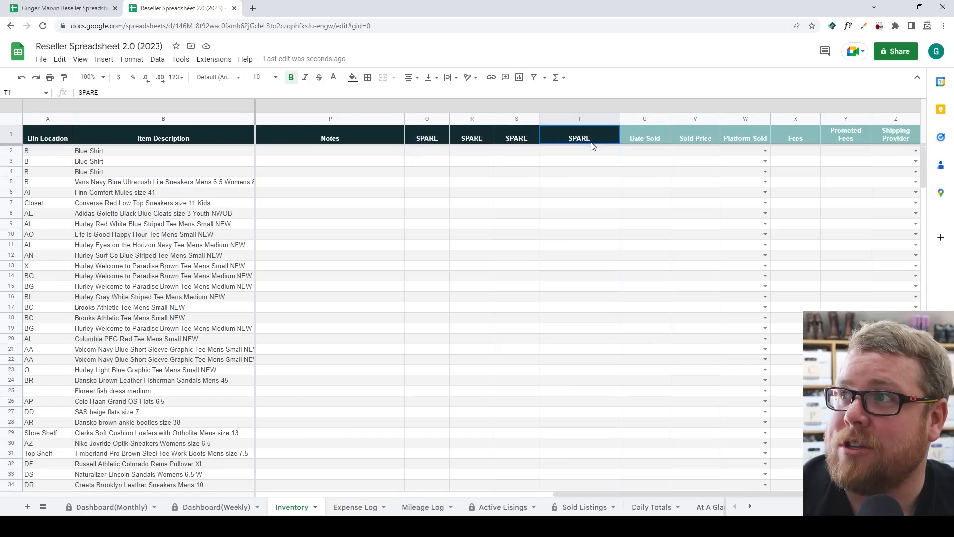
left_click(422, 118, "shift")
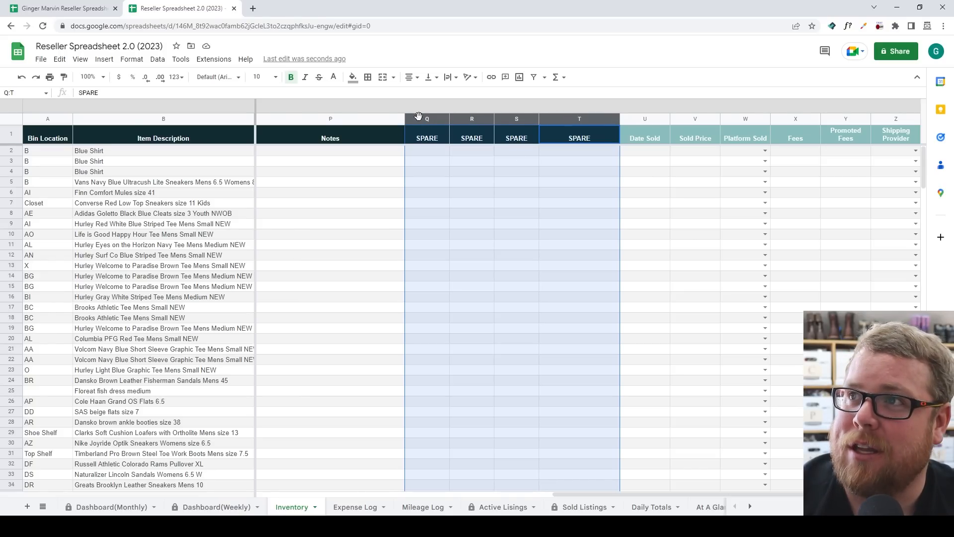
right_click(554, 120)
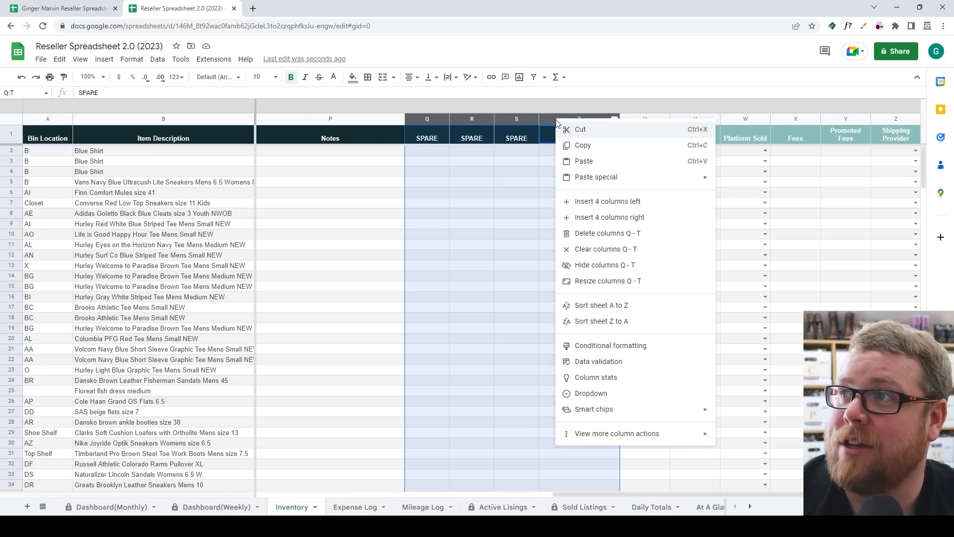
left_click(589, 267)
Hide the four SPARE columns L through O between Days Active and Notes in the Inventory sheet.
left_click_drag(599, 494, 477, 498)
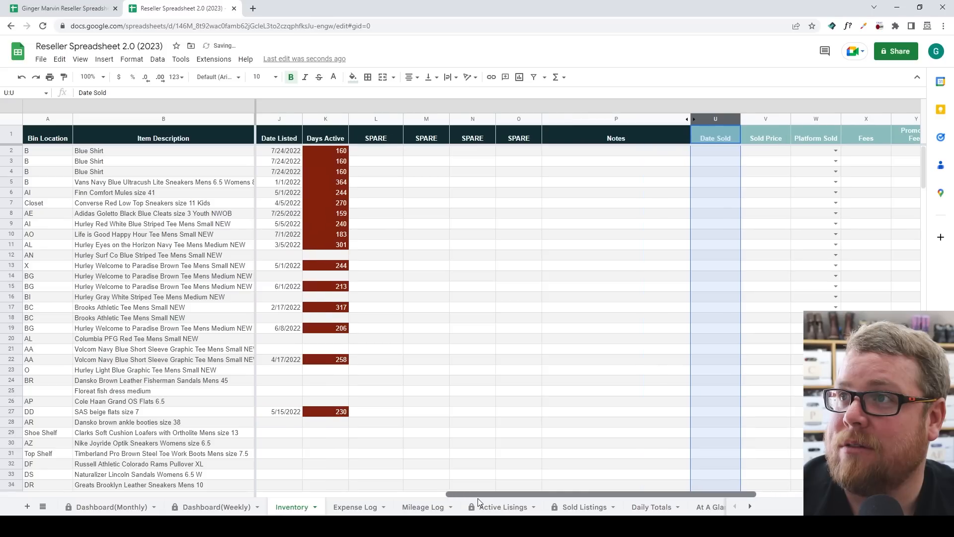
left_click(509, 119)
left_click(380, 120, "shift")
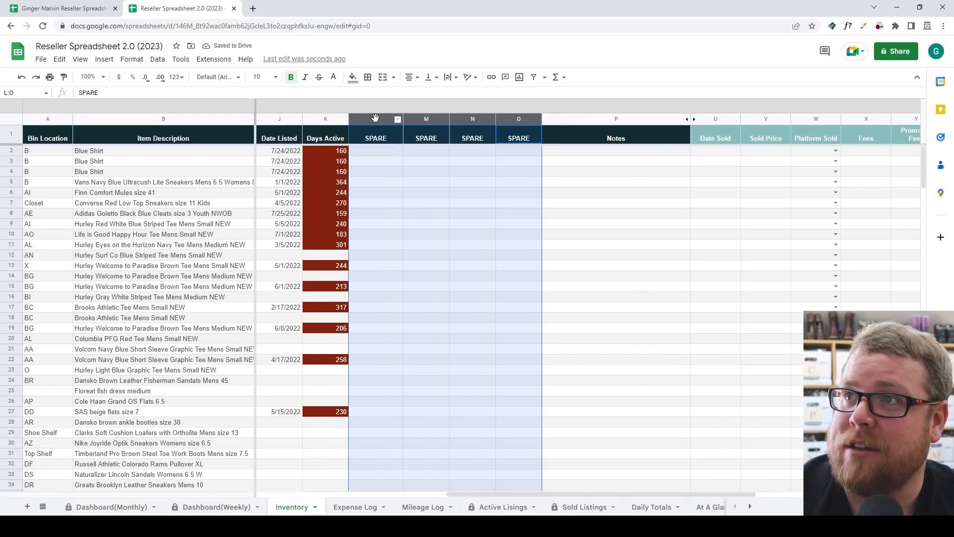
right_click(378, 119)
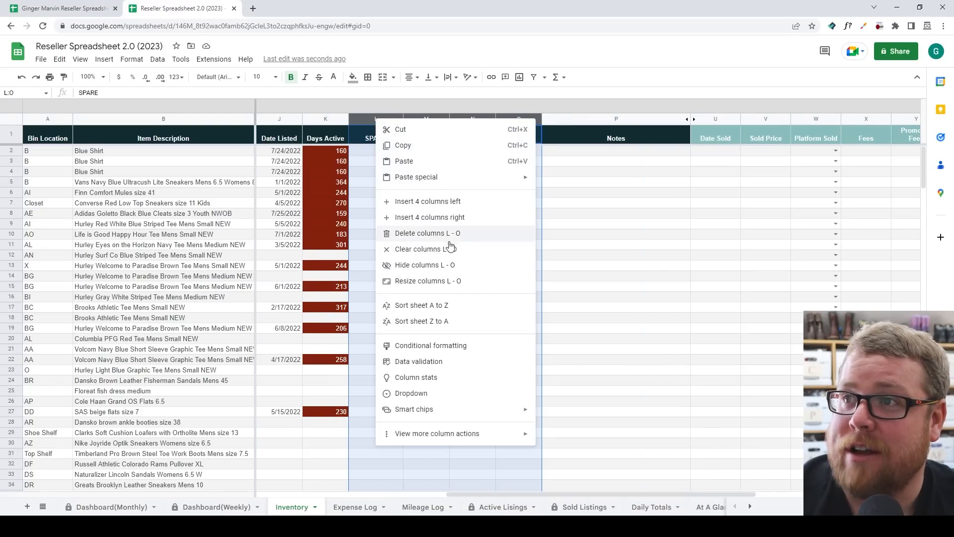
left_click(437, 267)
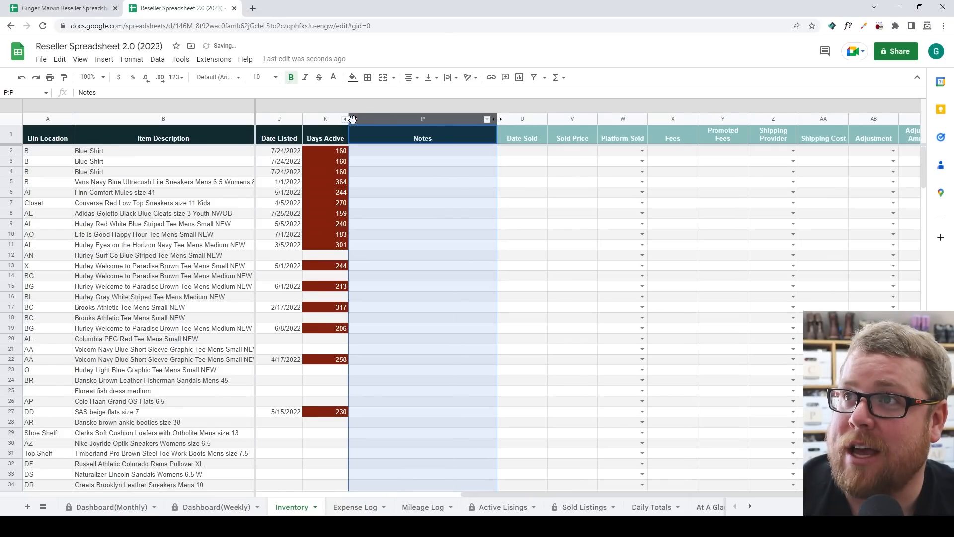
left_click(549, 204)
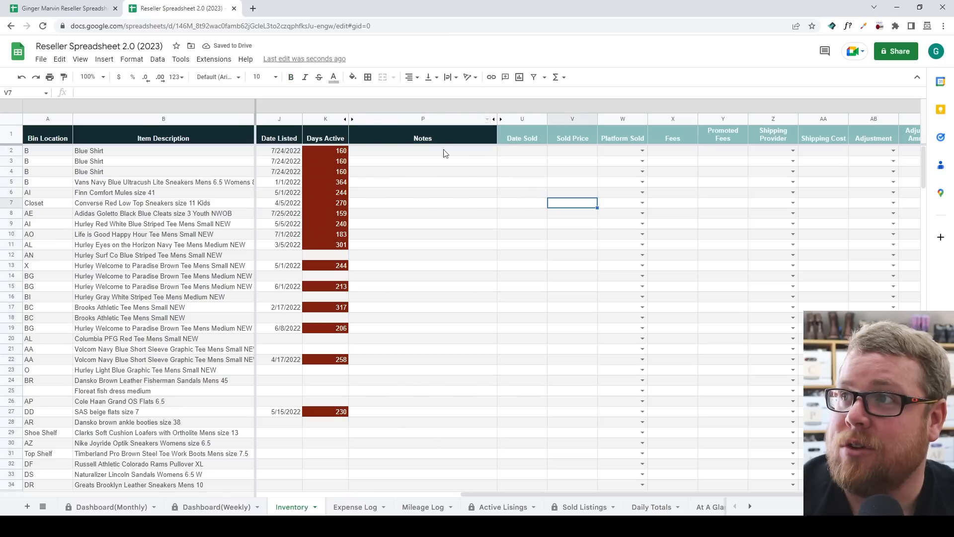
Unhide the SPARE columns L through O and hide them again.
left_click(352, 119)
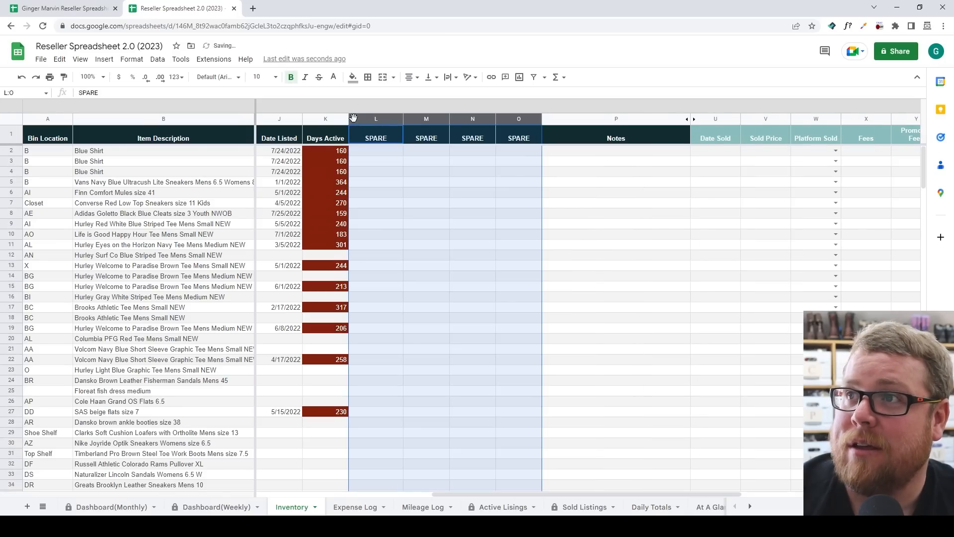
right_click(446, 119)
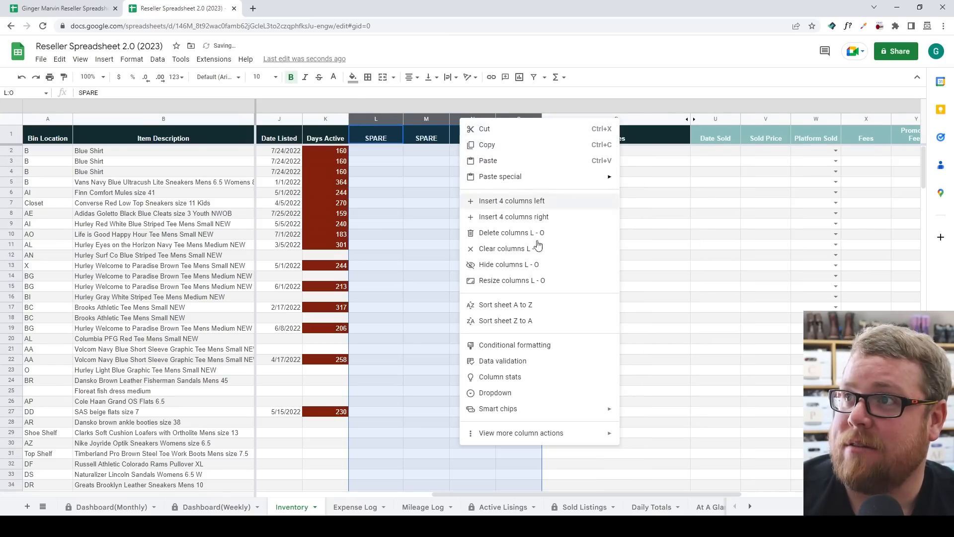
left_click(477, 266)
Open the Dashboard(Monthly) sheet and check the options offered for Start Month and End Month.
left_click_drag(507, 492, 419, 494)
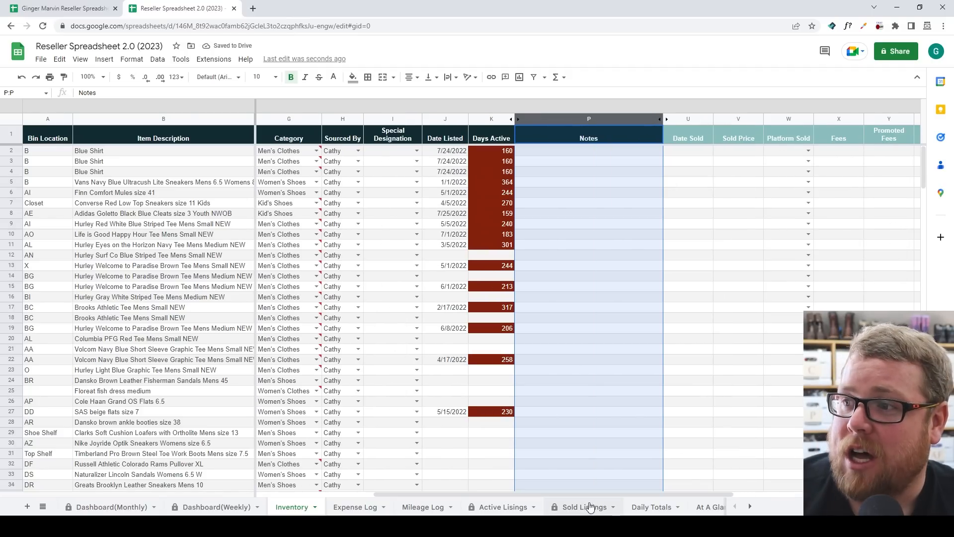
left_click_drag(534, 494, 518, 496)
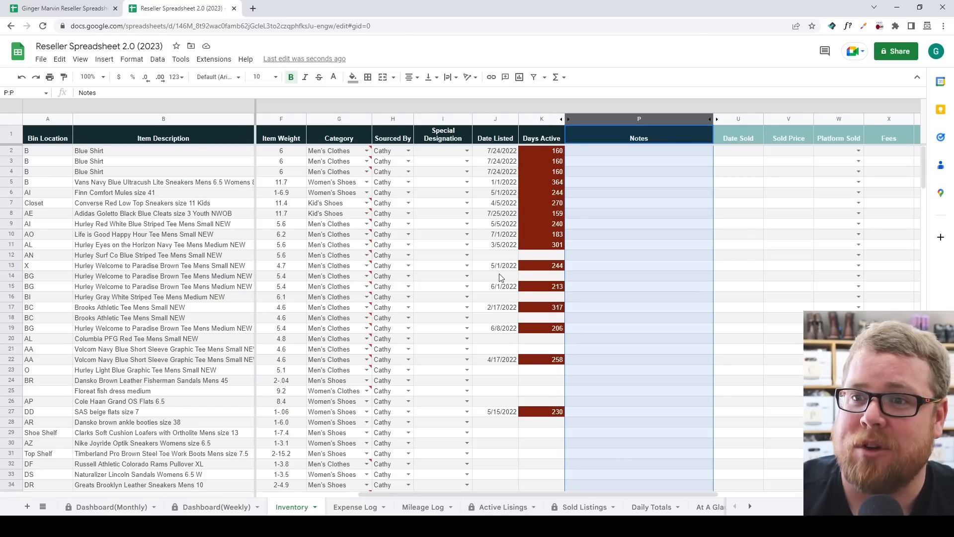
left_click_drag(529, 495, 467, 494)
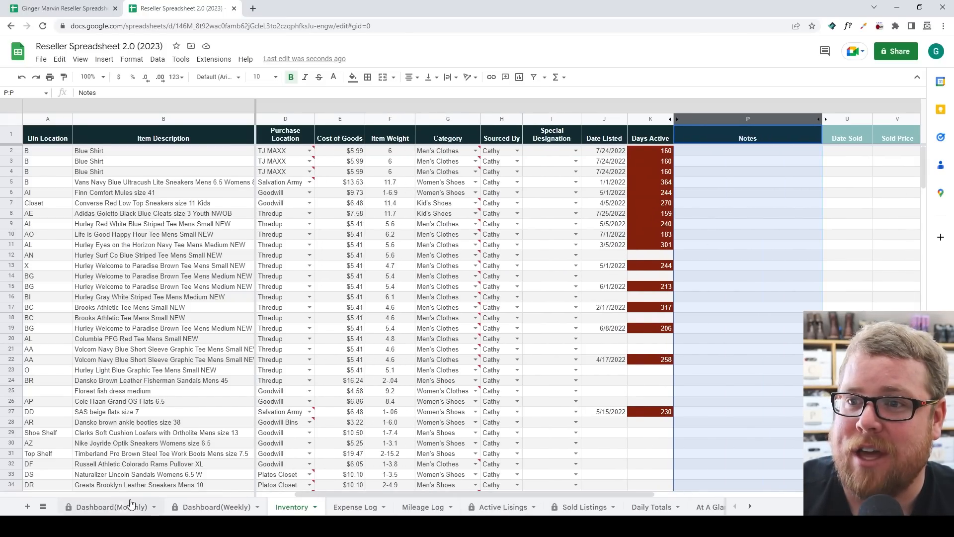
left_click(131, 506)
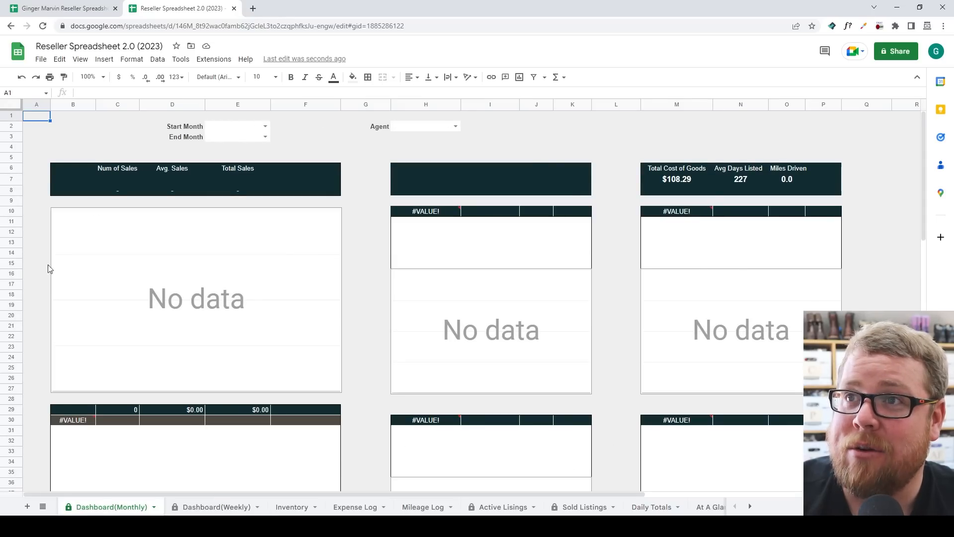
left_click(265, 127)
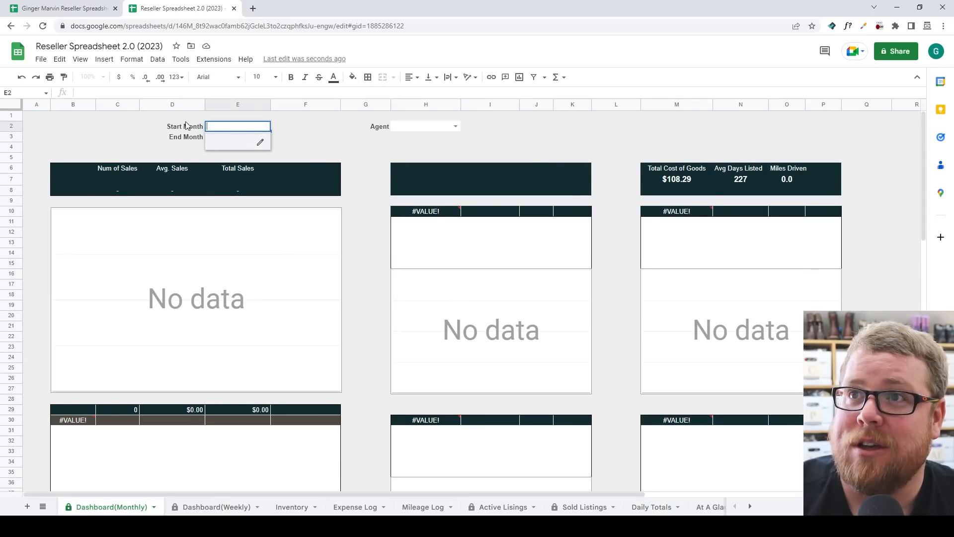
left_click(273, 137)
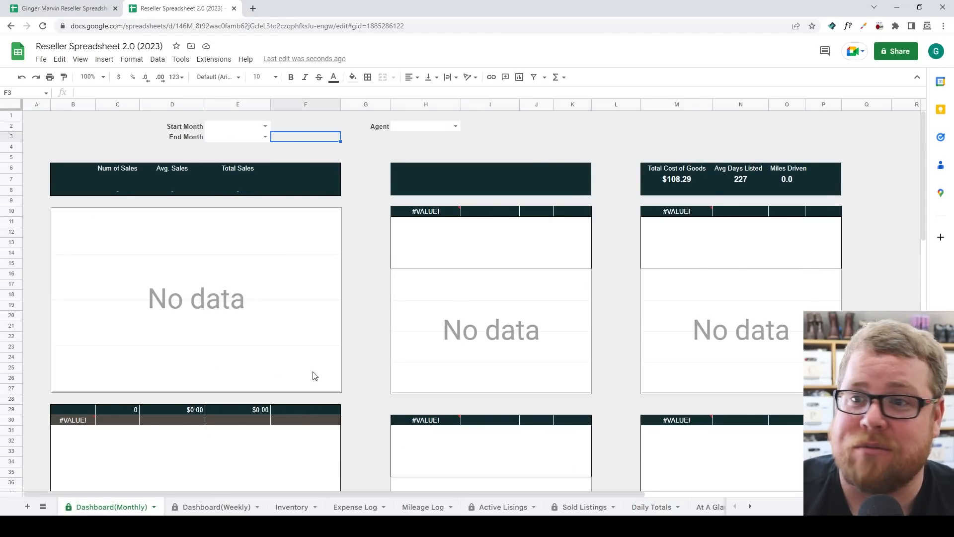
left_click(265, 137)
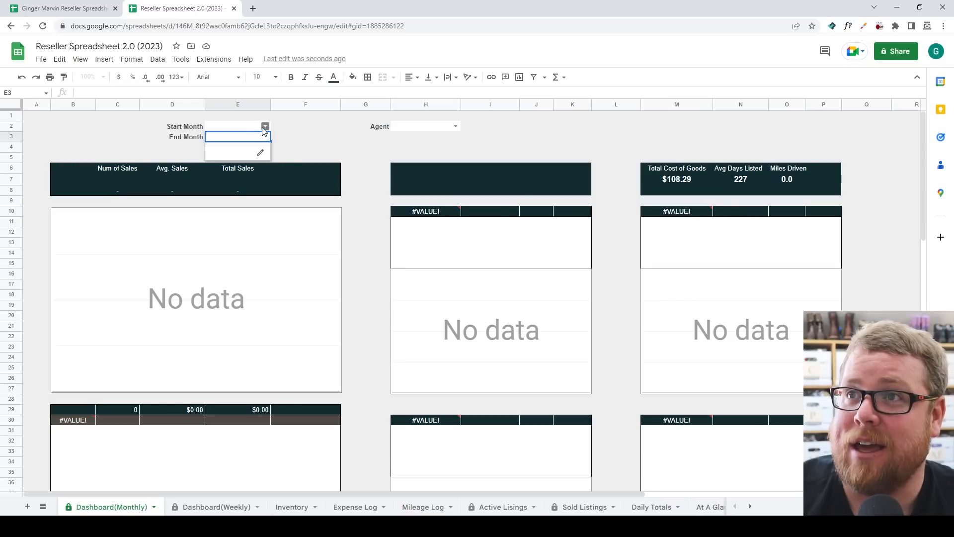
left_click(264, 126)
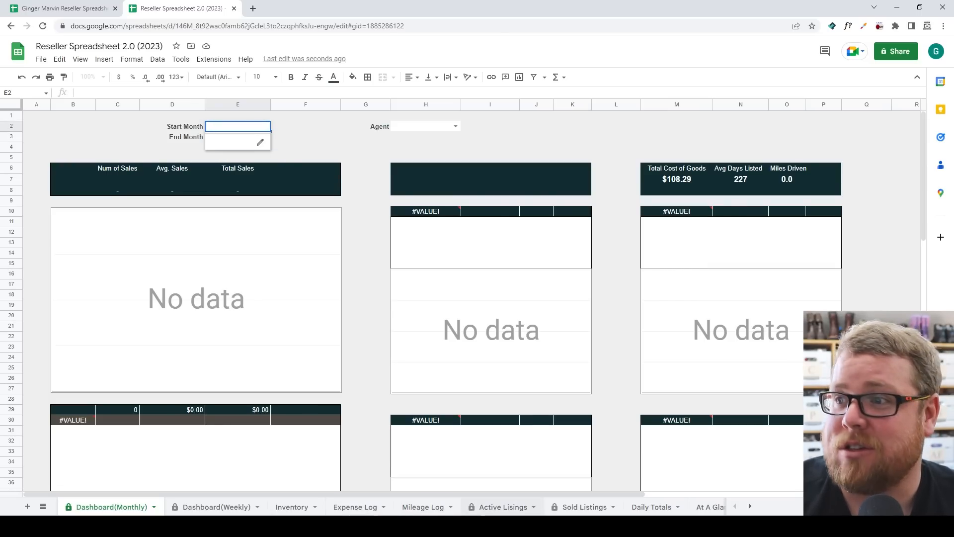
Return to the Inventory sheet and look over the pasted data in its columns from Purchase Date to Notes.
left_click(292, 507)
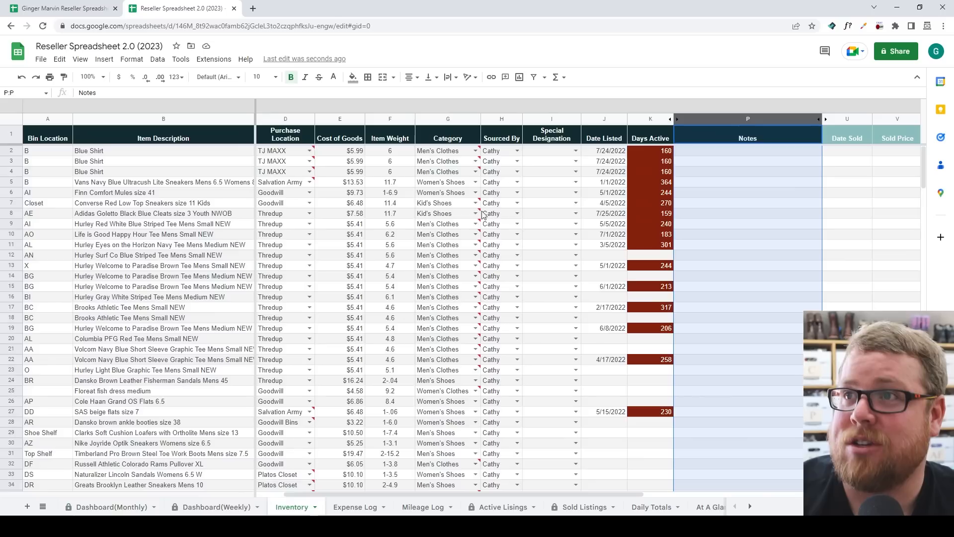
left_click_drag(405, 494, 467, 492)
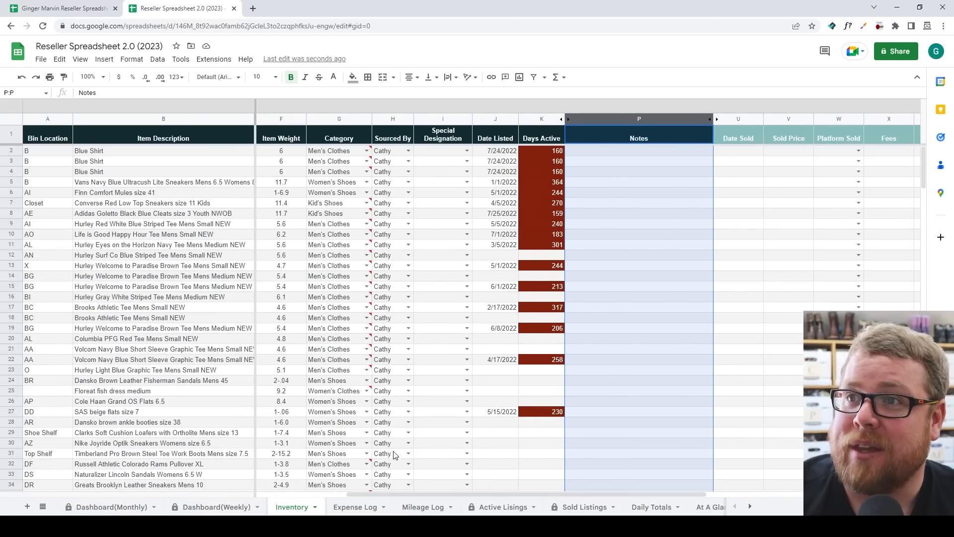
left_click_drag(393, 494, 444, 493)
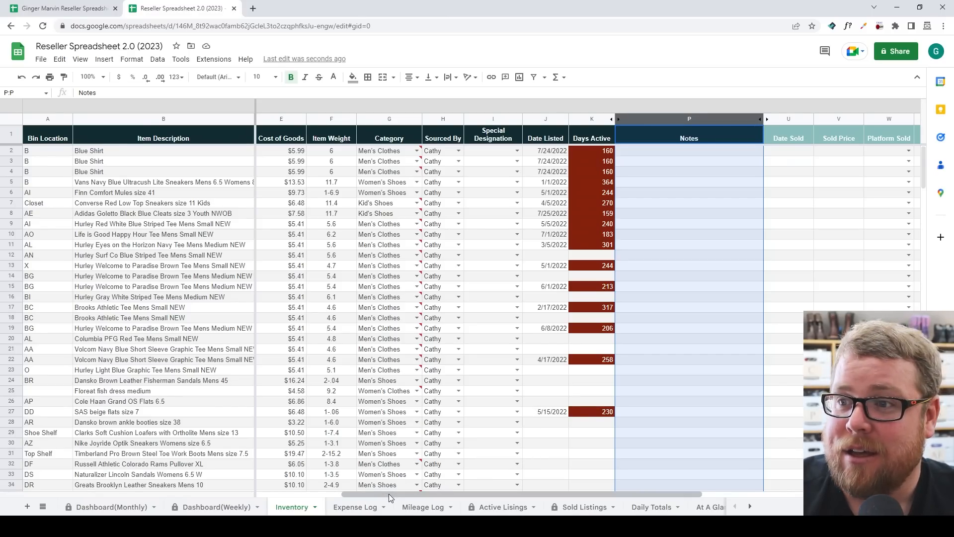
left_click_drag(388, 493, 313, 492)
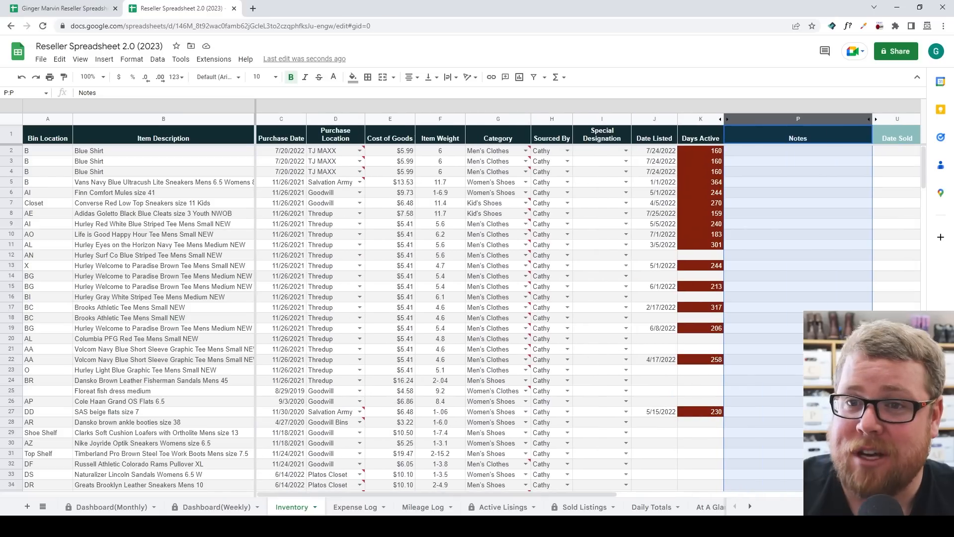
Open the Dropdown Menus sheet in the 2023 spreadsheet, and switch to the same sheet in the old reseller spreadsheet.
left_click(42, 506)
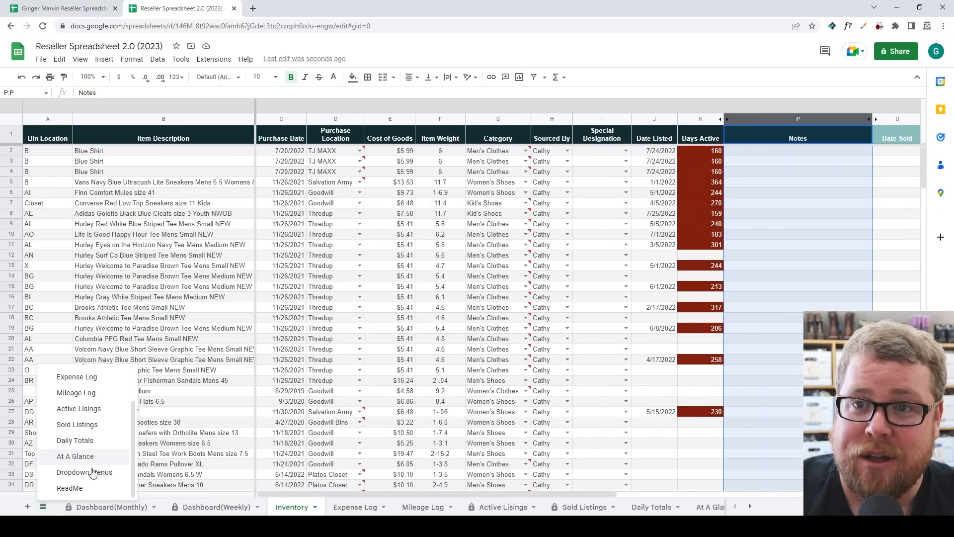
left_click(83, 480)
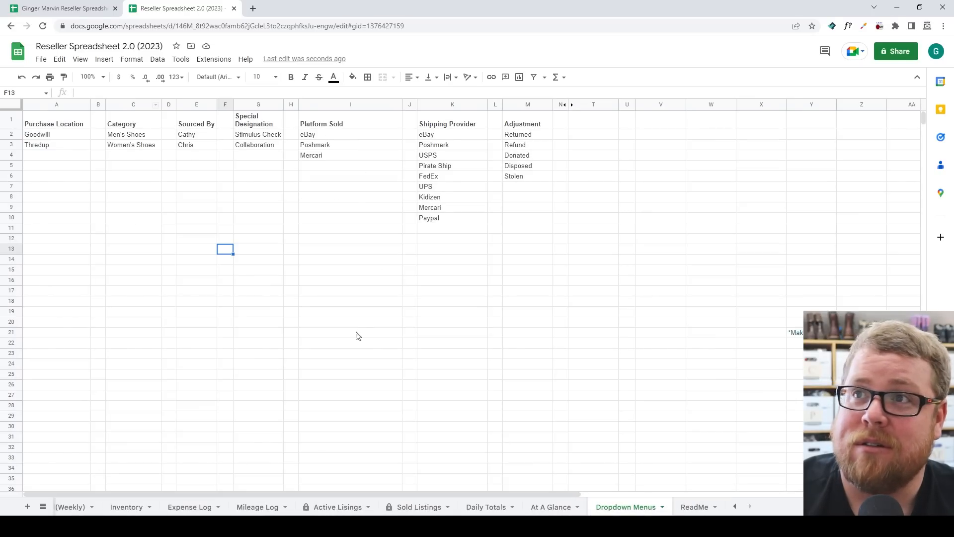
left_click(64, 7)
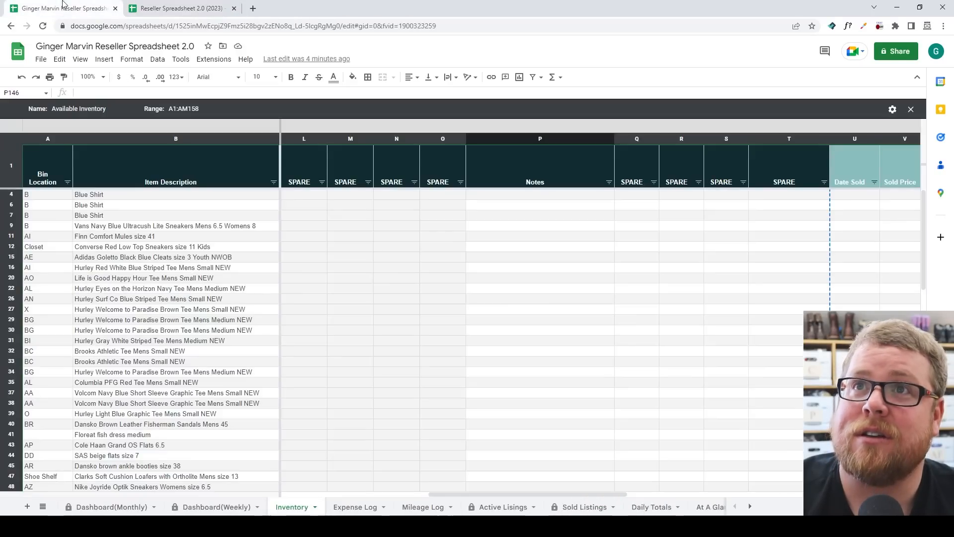
left_click(43, 506)
scroll(85, 473, "down", 2)
left_click(85, 472)
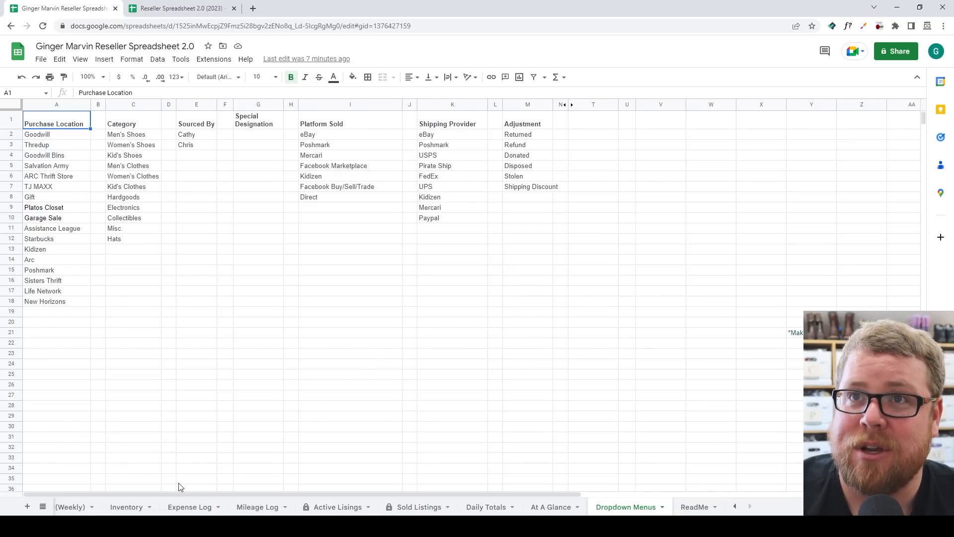
Copy the dropdown lists in range A2:M21 of the old spreadsheet's Dropdown Menus sheet.
left_click(25, 135)
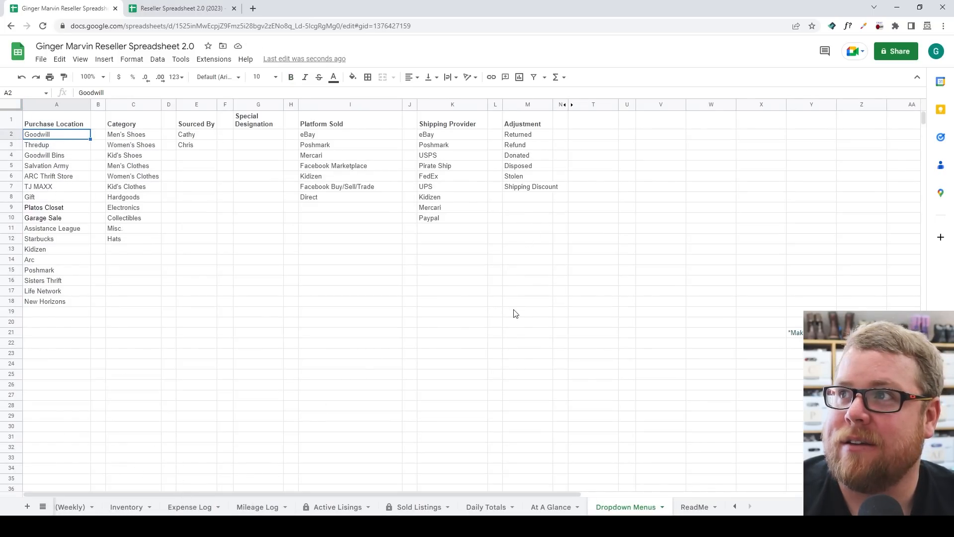
left_click(526, 334, "shift")
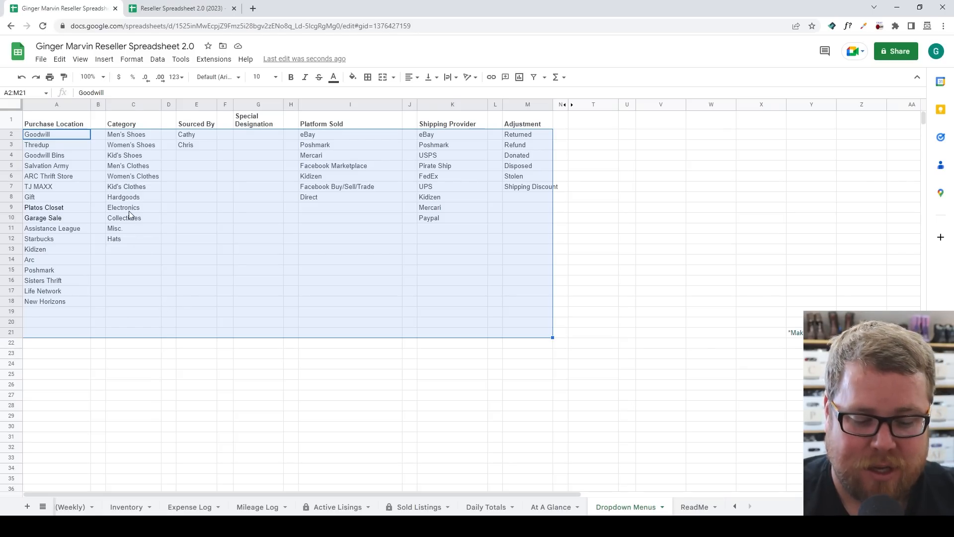
key("ctrl+c")
Paste the copied lists at cell A2 of the 2023 spreadsheet's Dropdown Menus sheet and return to its Inventory sheet.
left_click(198, 9)
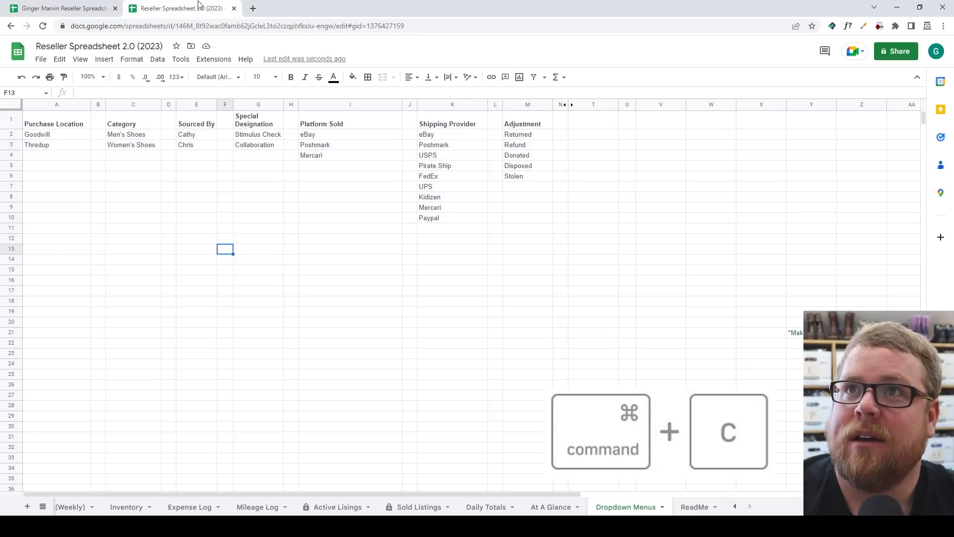
left_click(36, 134)
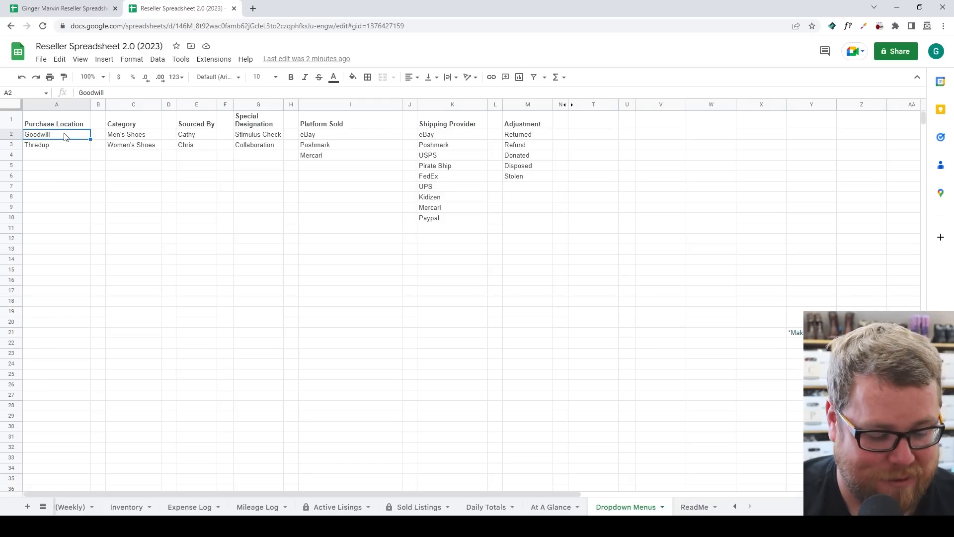
key("alt+shift+super+v")
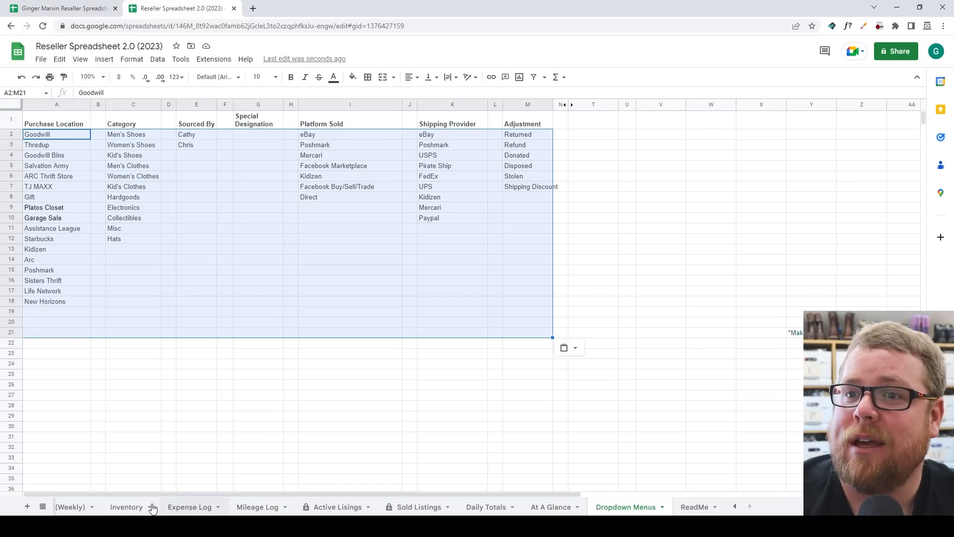
left_click(127, 506)
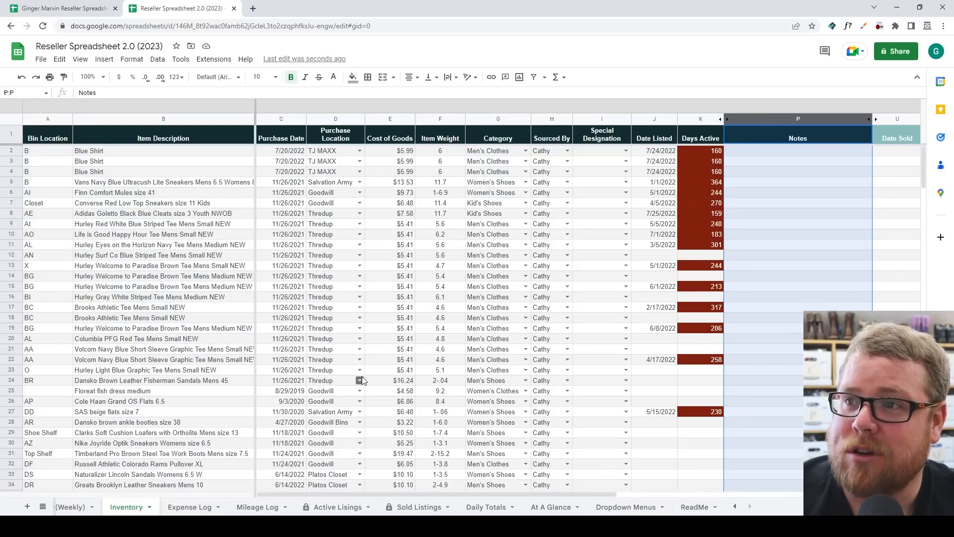
Look through the transferred items on the 2023 spreadsheet's Inventory sheet, from the first row to the last filled one.
scroll(370, 385, "down", 2)
scroll(720, 323, "down", 9)
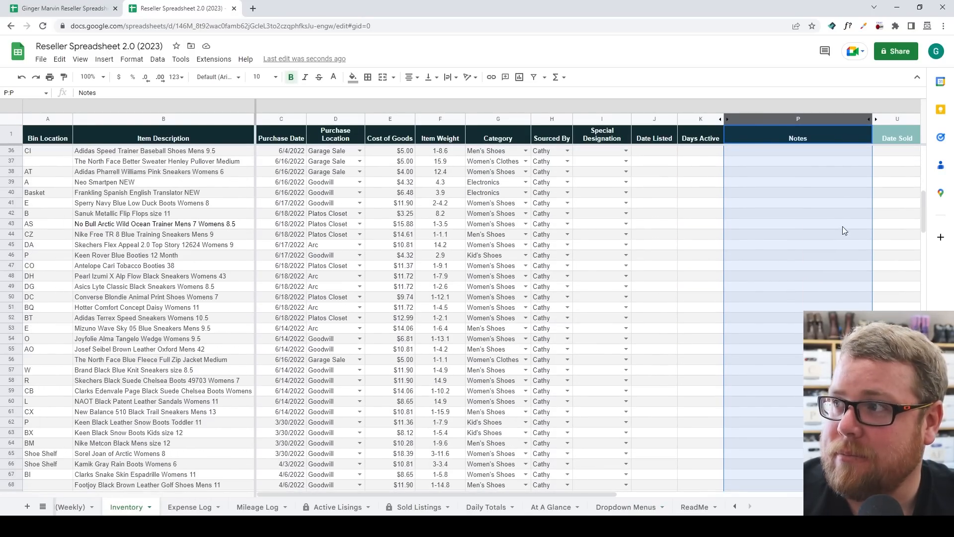
left_click(842, 224)
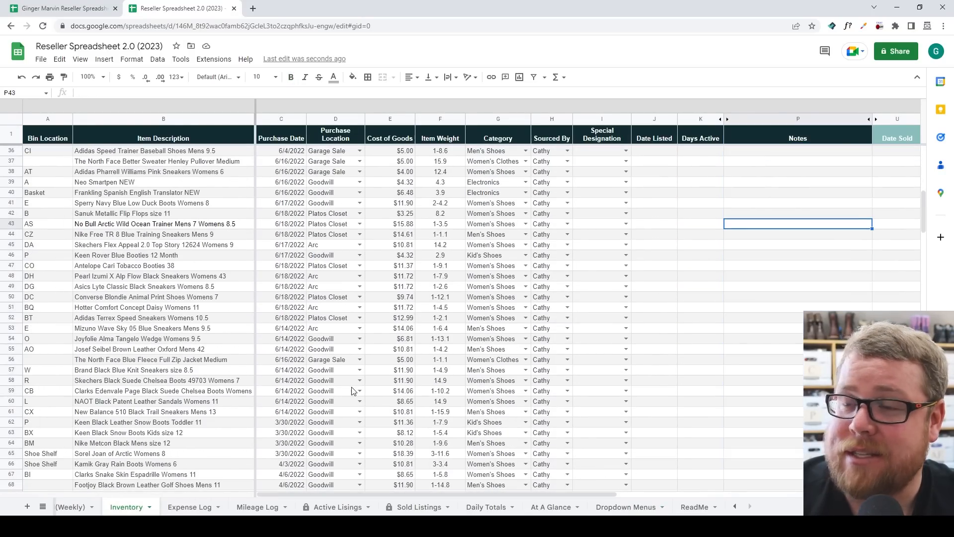
scroll(348, 387, "down", 4)
scroll(337, 379, "down", 1)
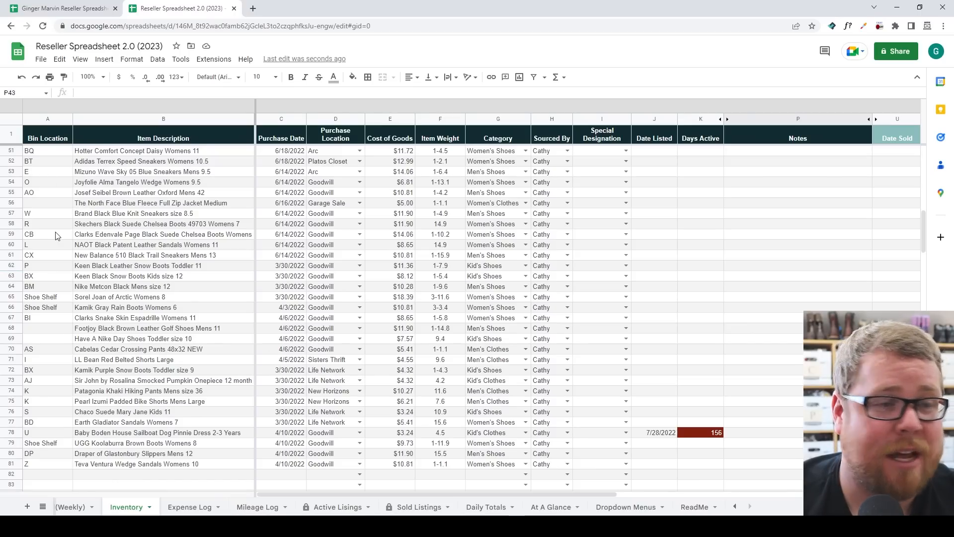
scroll(579, 372, "down", 3)
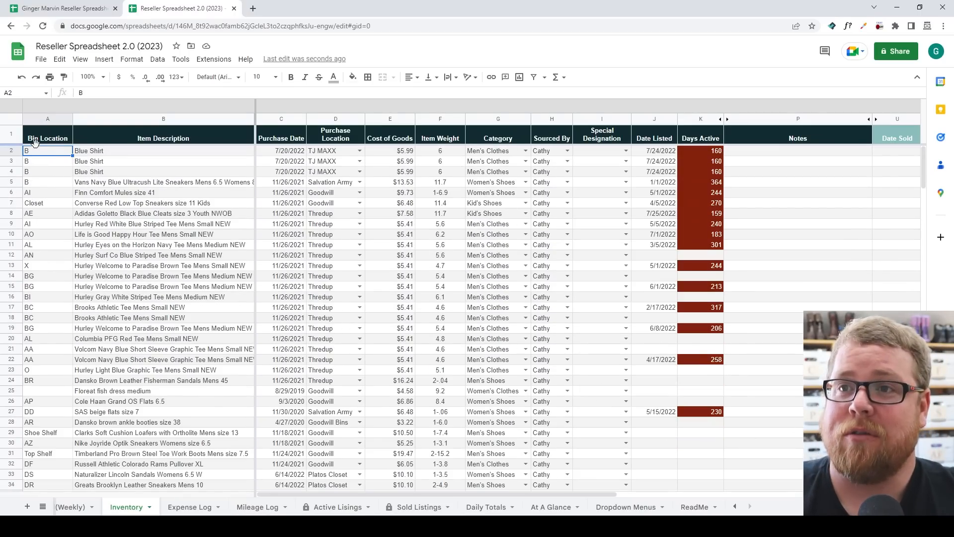
left_click_drag(447, 494, 313, 474)
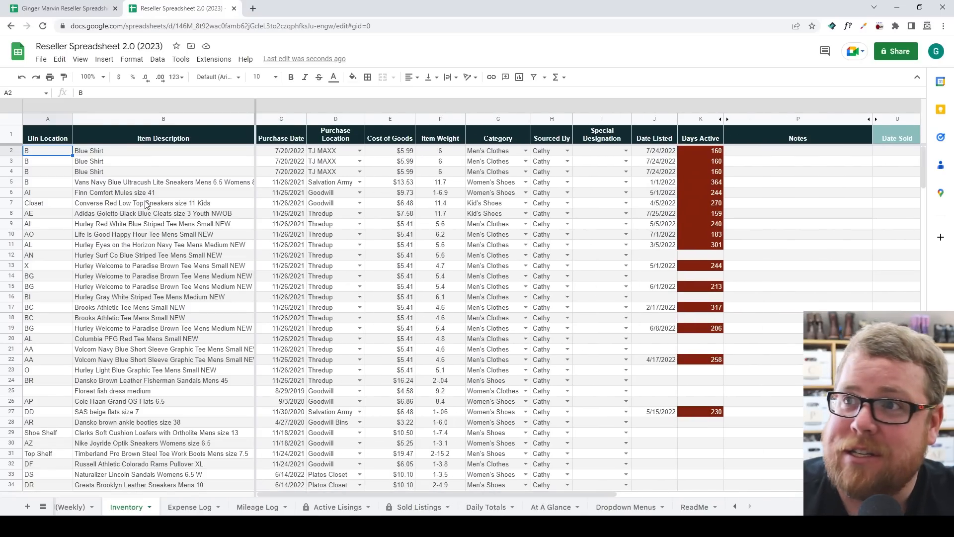
In the old reseller spreadsheet's Inventory sheet, replace the Available Inventory filter view with the Sold Items filter view.
left_click(68, 14)
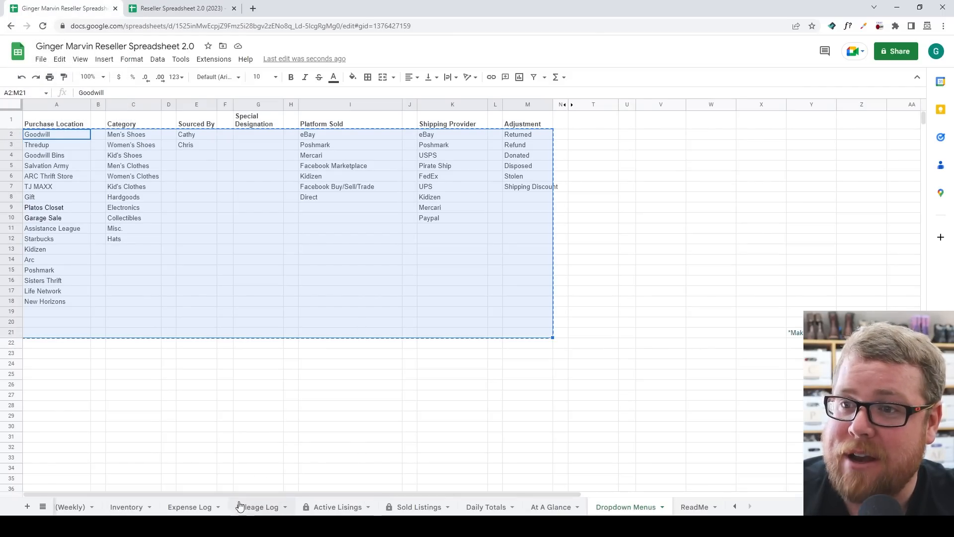
left_click(129, 507)
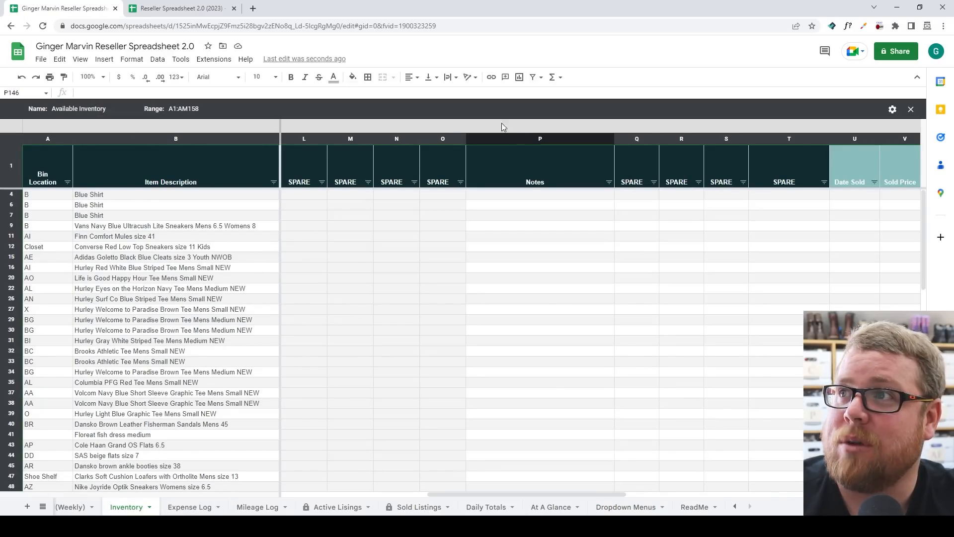
left_click(540, 77)
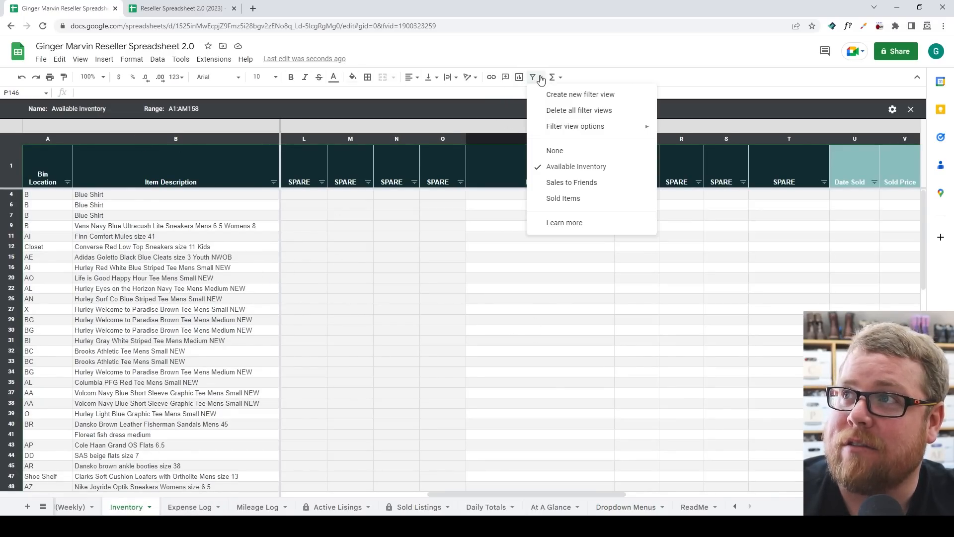
left_click(555, 151)
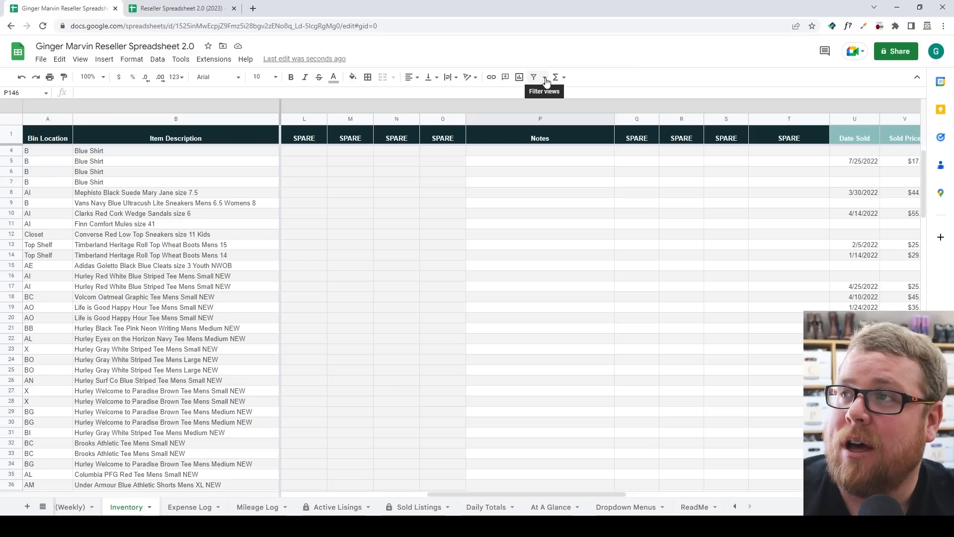
left_click(546, 78)
left_click(578, 182)
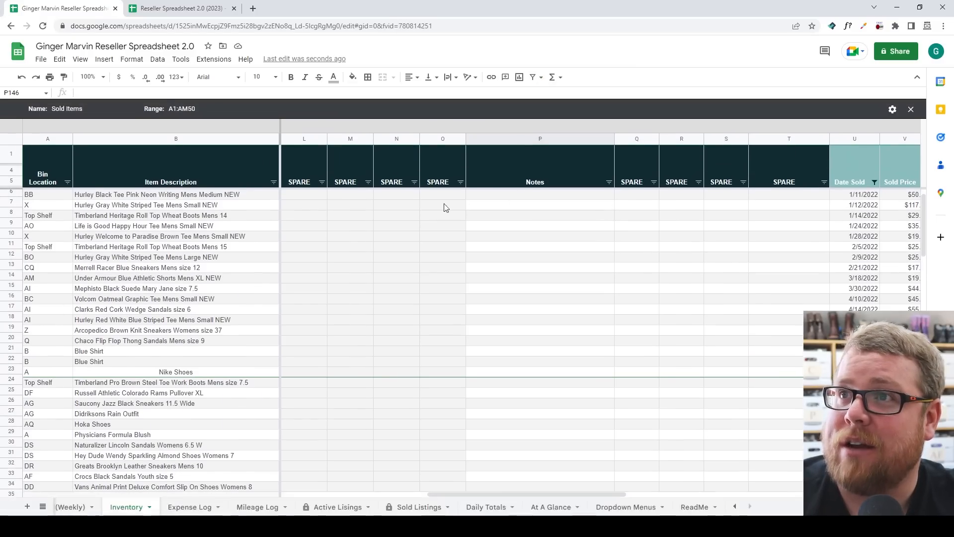
Set the Sold Items filter view's range to A1:AM without an end row, accepting the edit of the protected sheet.
left_click(197, 108)
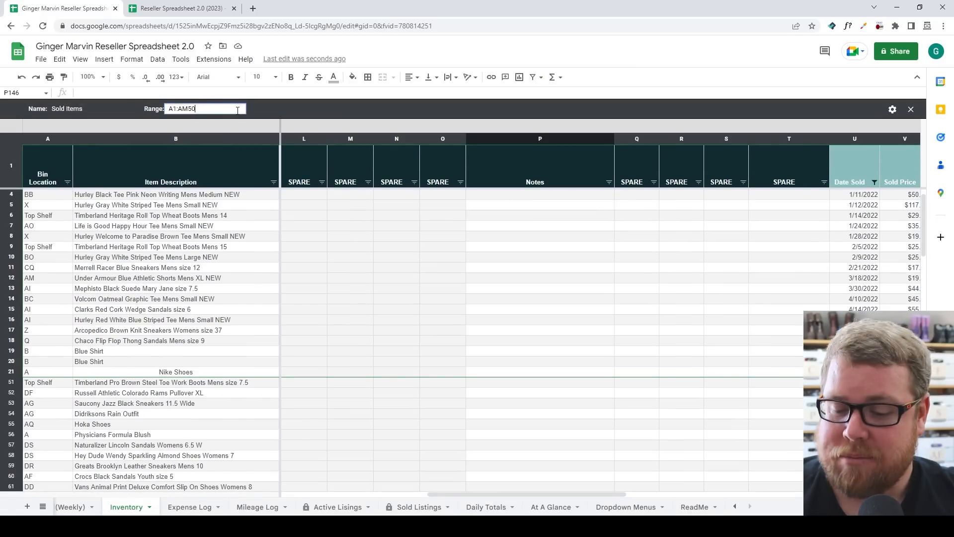
key("BackSpace")
key("Return")
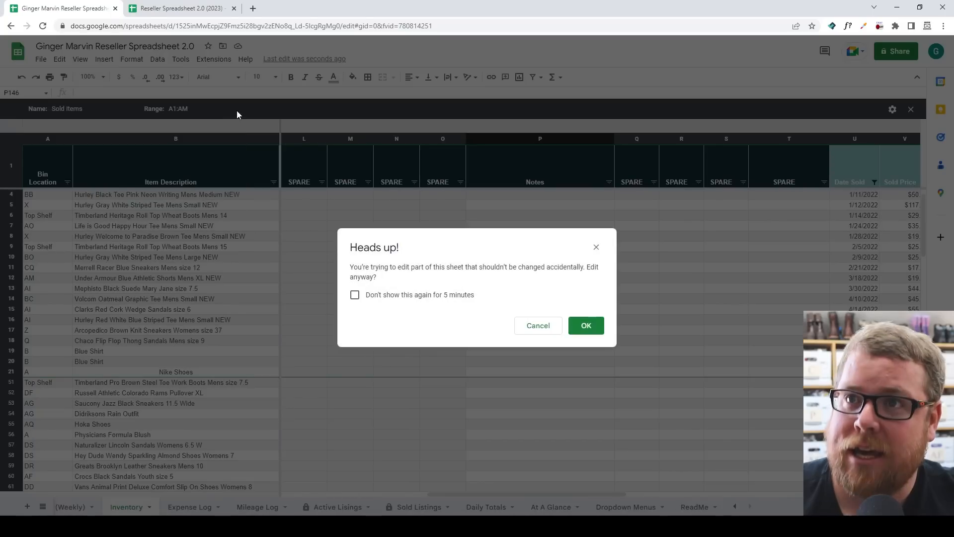
left_click(588, 324)
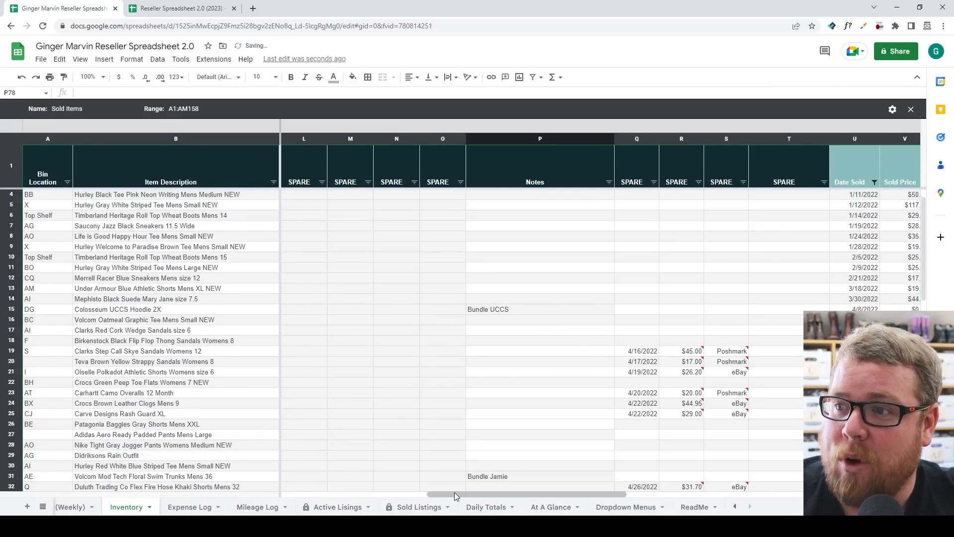
Select the sold items' Cost of Goods column and set the selection summary to Sum to check its total.
left_click_drag(454, 495, 310, 496)
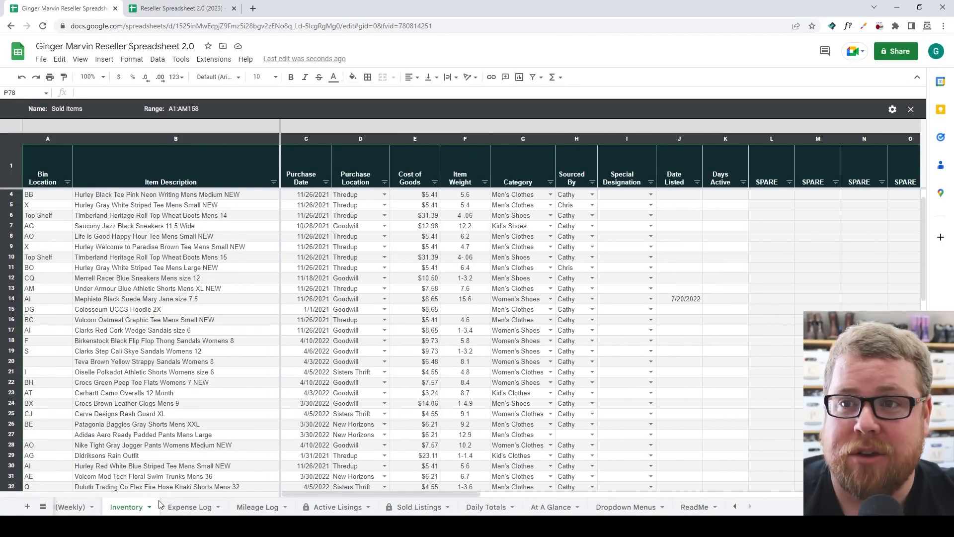
left_click(414, 140)
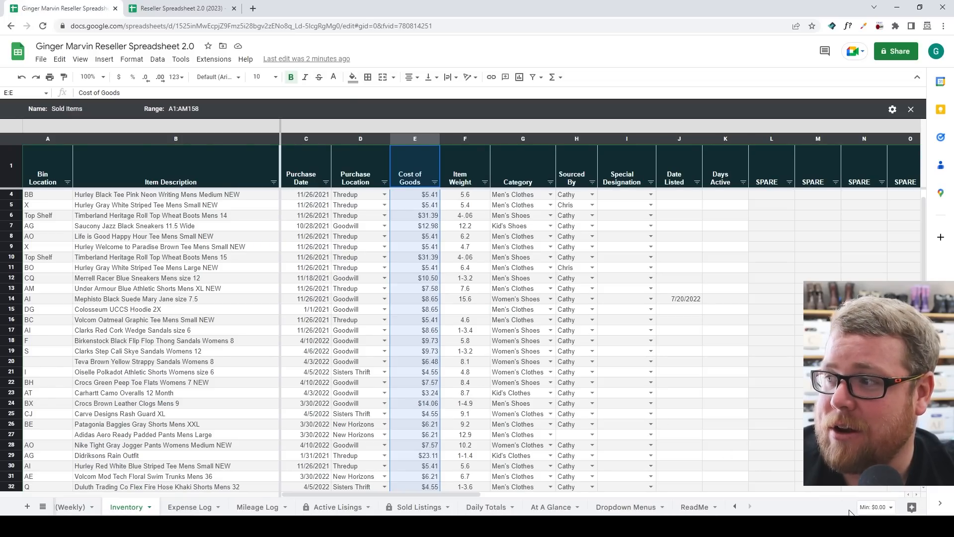
left_click(891, 511)
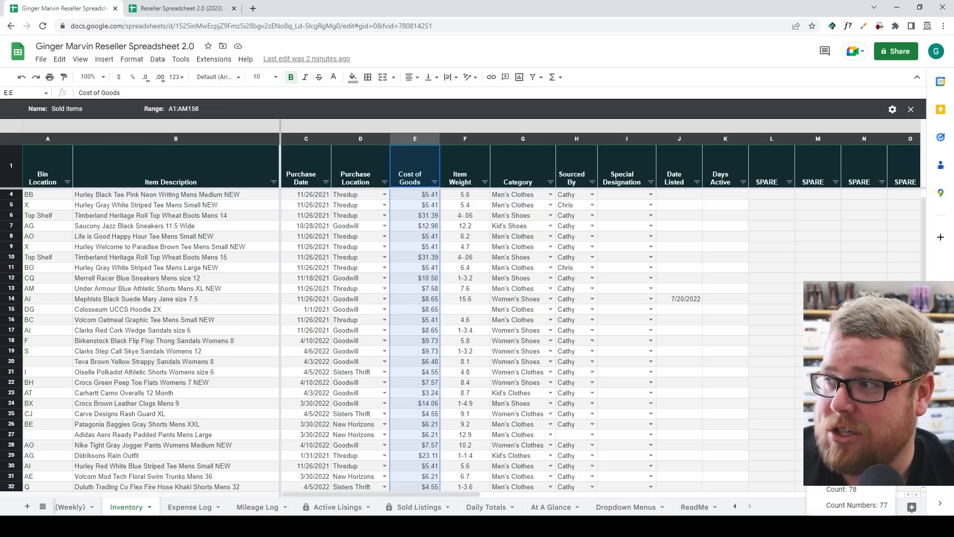
left_click(844, 425)
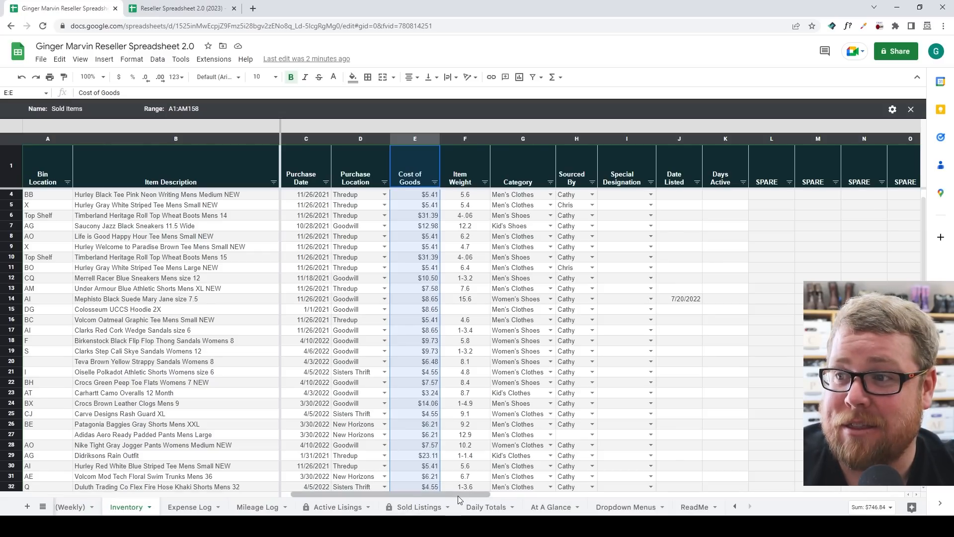
Check the column summaries for the sold items' Fees, Promoted Fees, Shipping Provider, Shipping Cost, Net Profit and Adjusted Net Profit.
left_click_drag(466, 494, 786, 507)
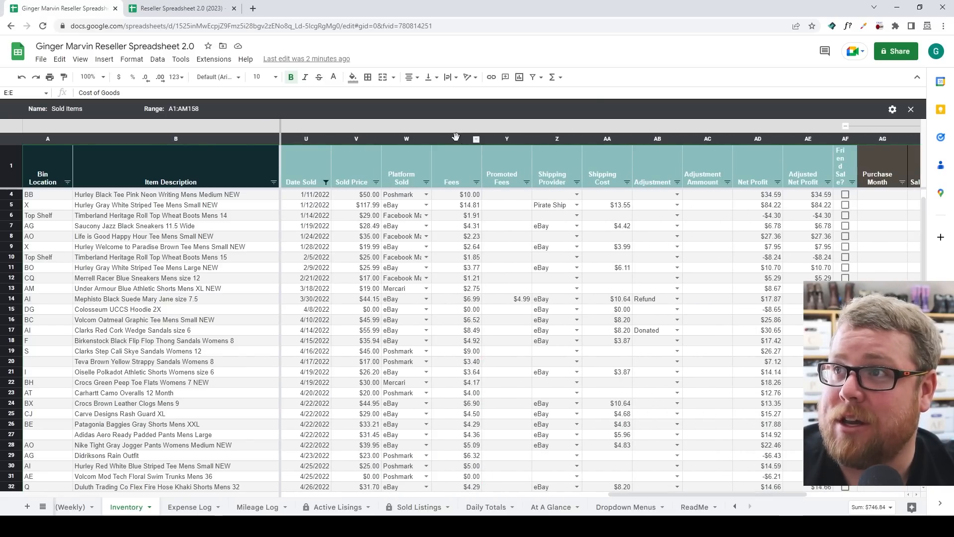
left_click(456, 138)
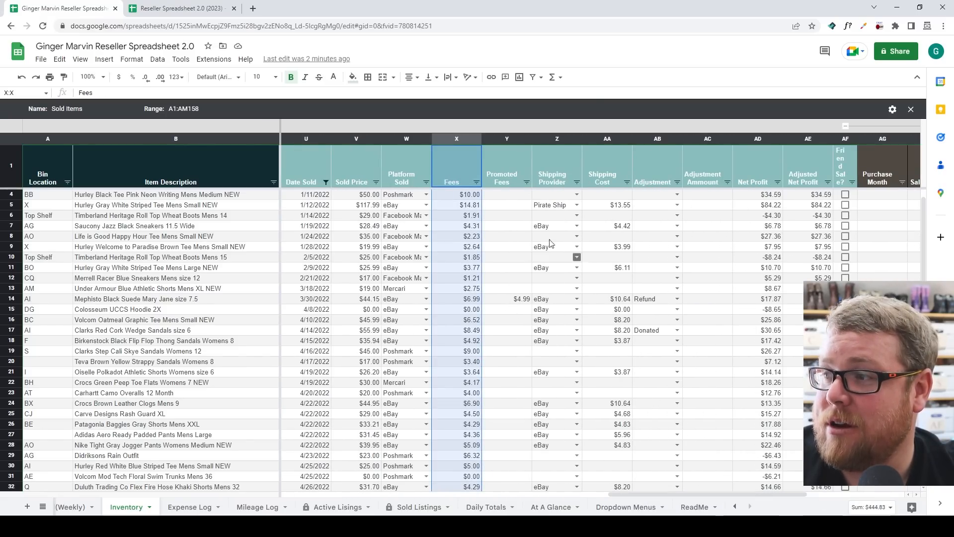
left_click(504, 139)
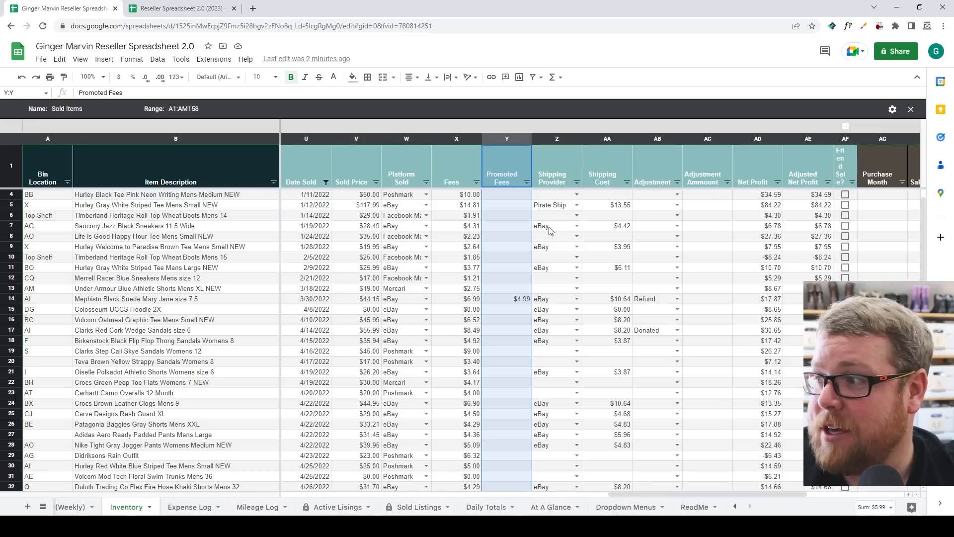
left_click(555, 139)
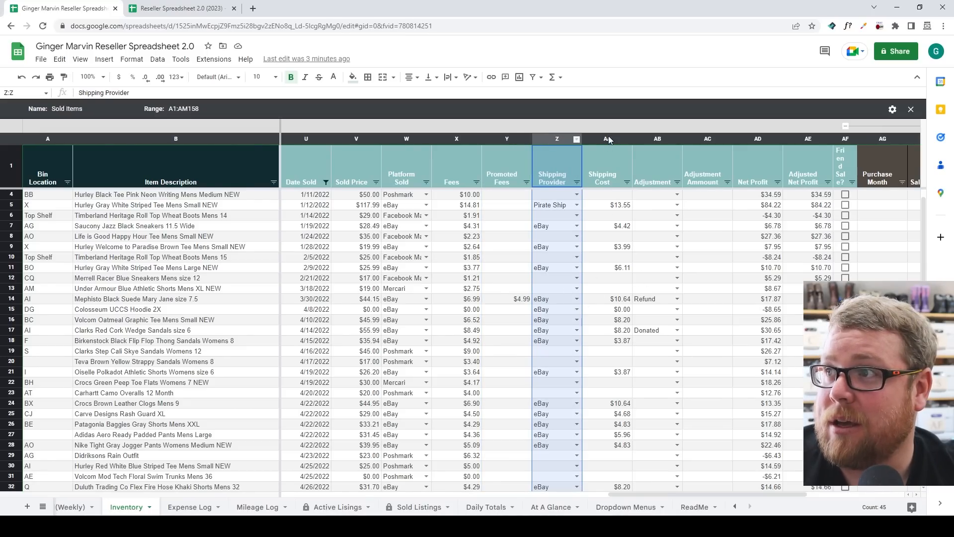
left_click(608, 138)
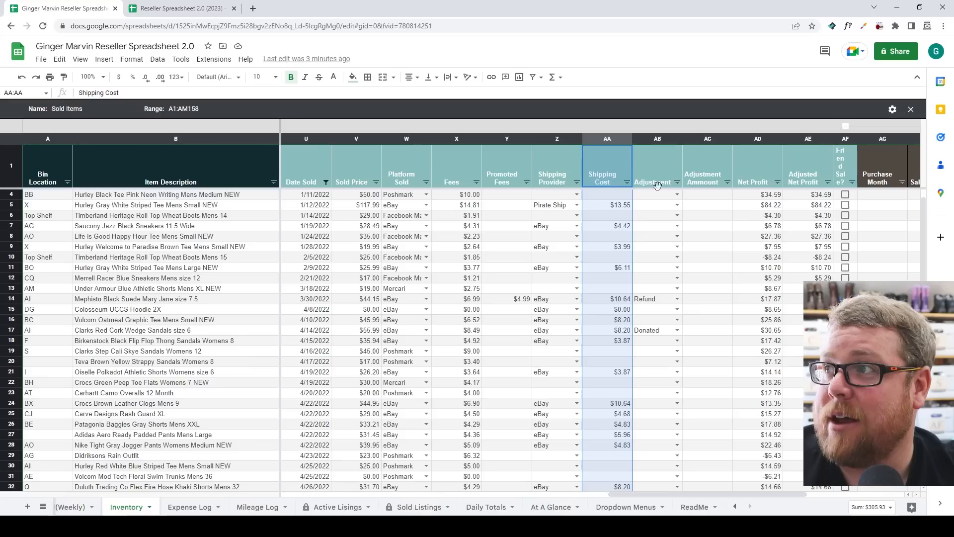
left_click(749, 139)
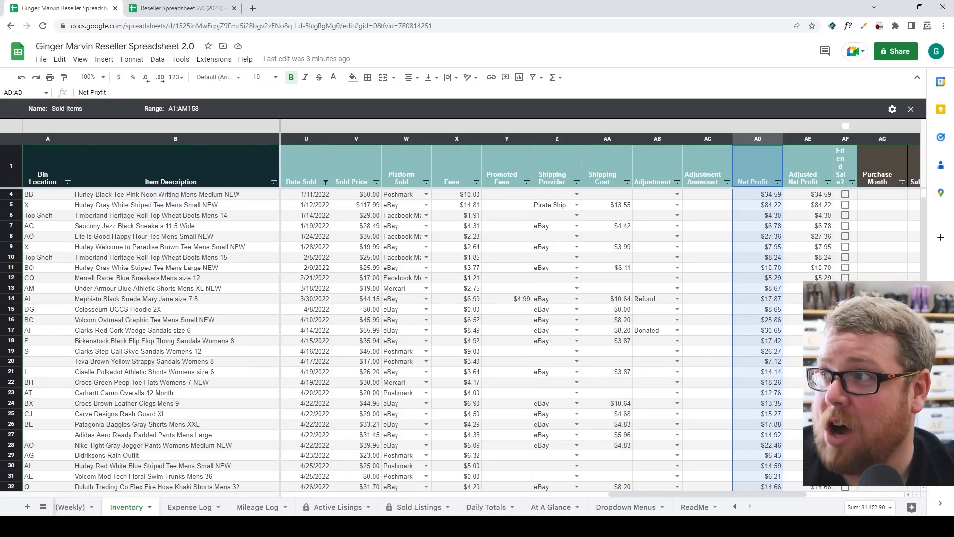
left_click(802, 139)
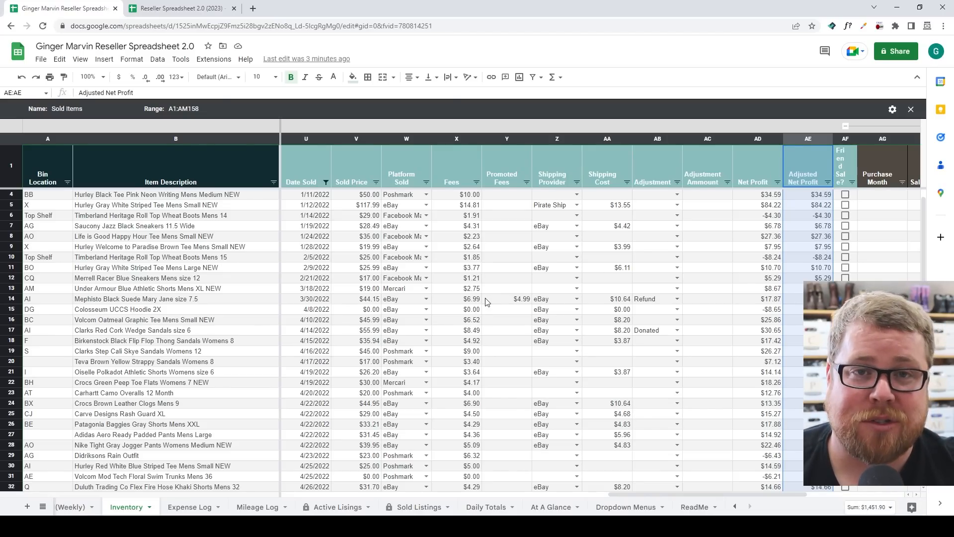
Apply the Available Inventory filter view and check the Cost of Goods column's sum for the unsold items.
scroll(160, 412, "left", 10)
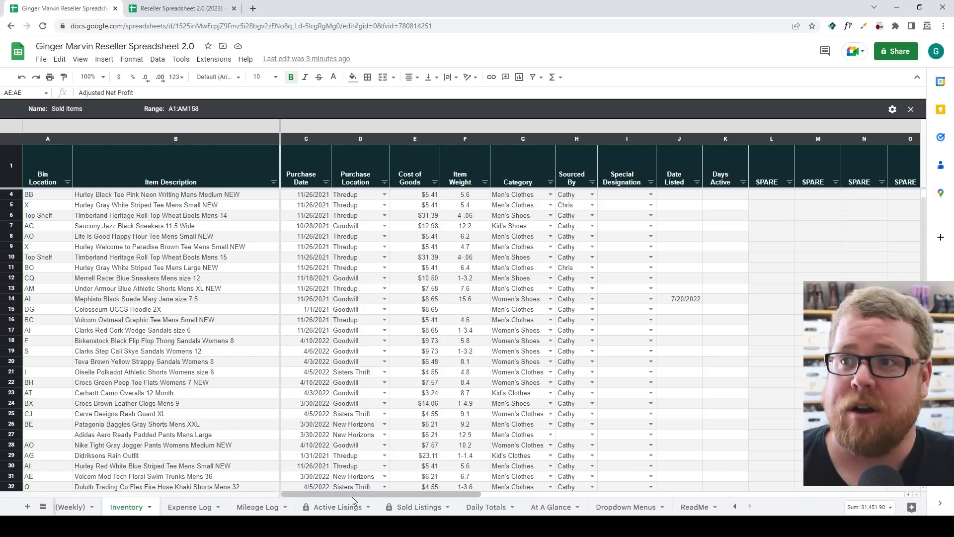
left_click(540, 77)
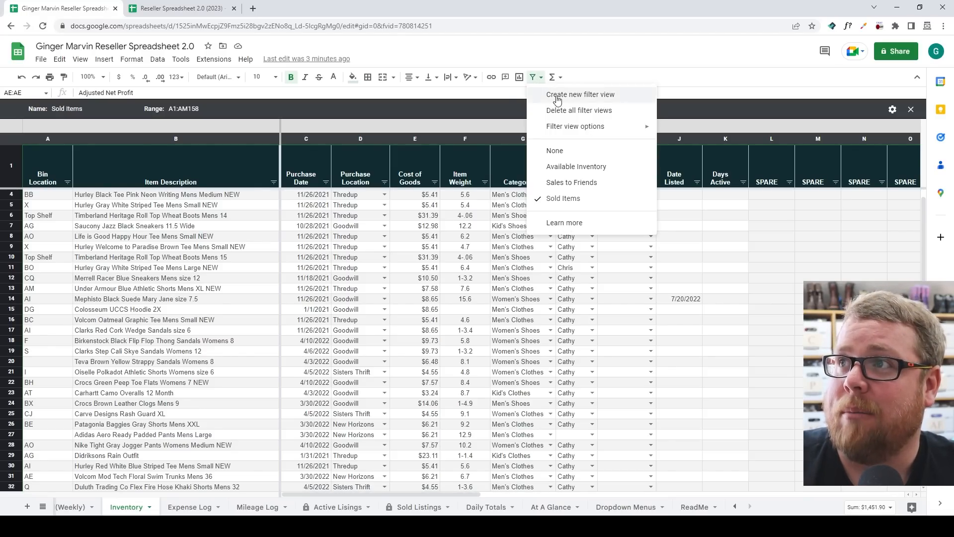
left_click(576, 167)
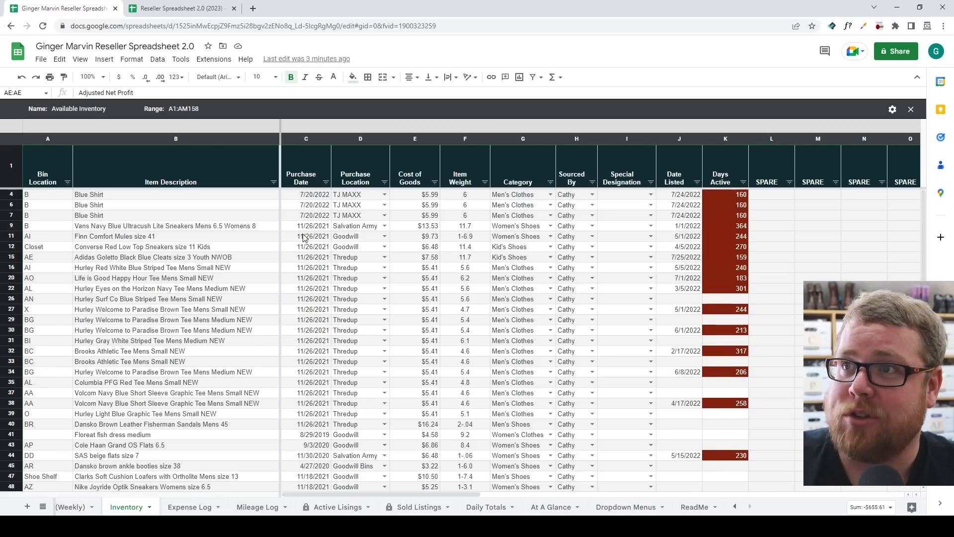
left_click(413, 139)
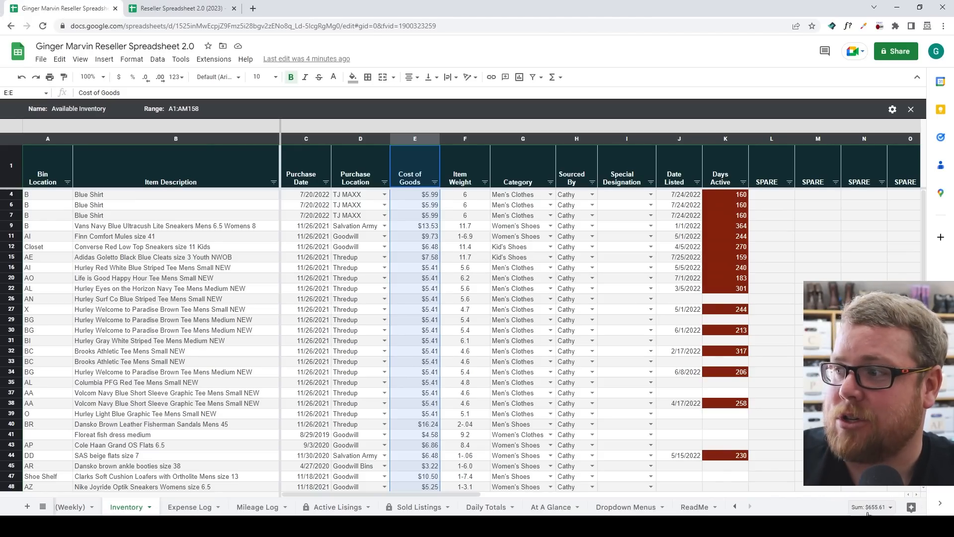
left_click_drag(440, 495, 543, 499)
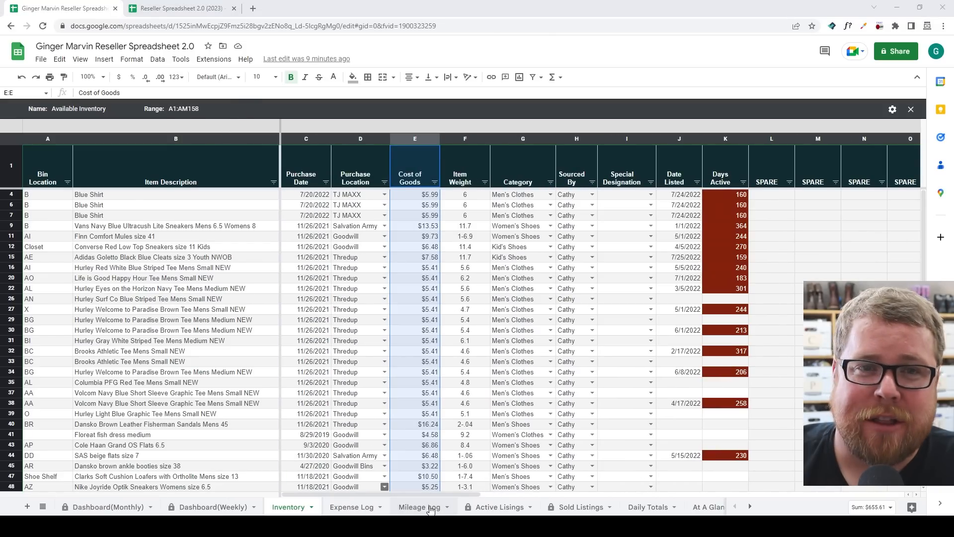
Review the expenses and bills on the old spreadsheet's Expense Log sheet, and switch to its Mileage Log sheet.
left_click(367, 509)
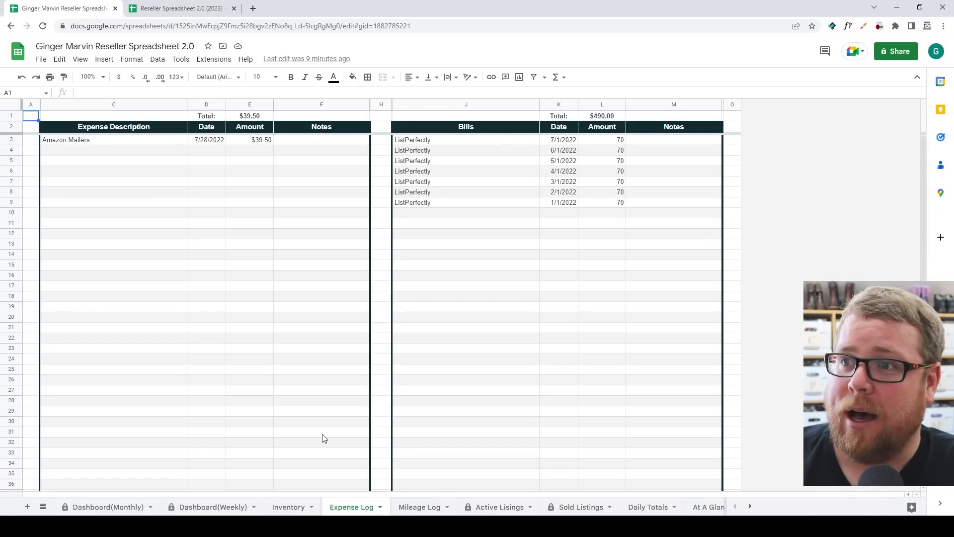
left_click(411, 507)
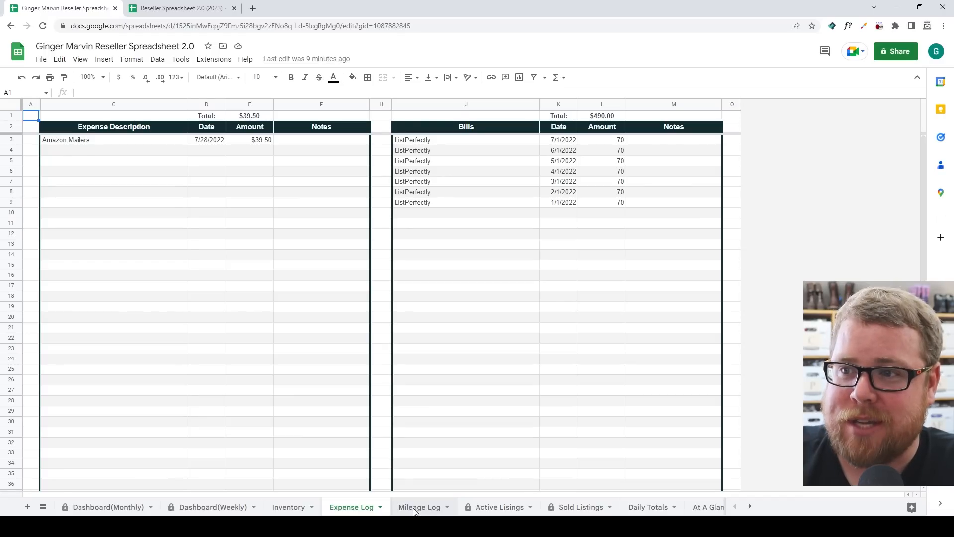